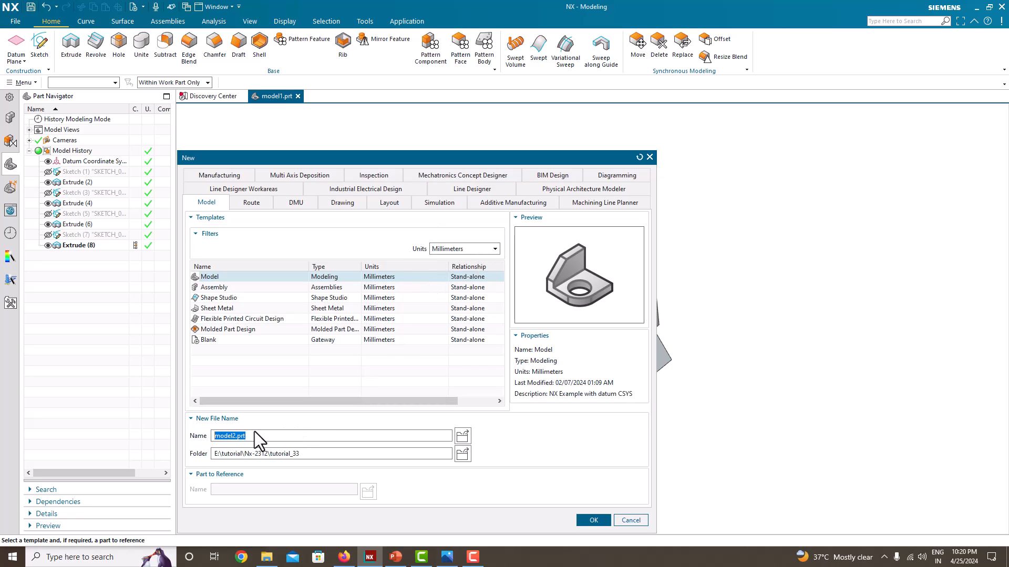
Create the millimetre Model part model2.prt and place its modeling window beside the Untitled.png reference drawing
left_click(587, 522)
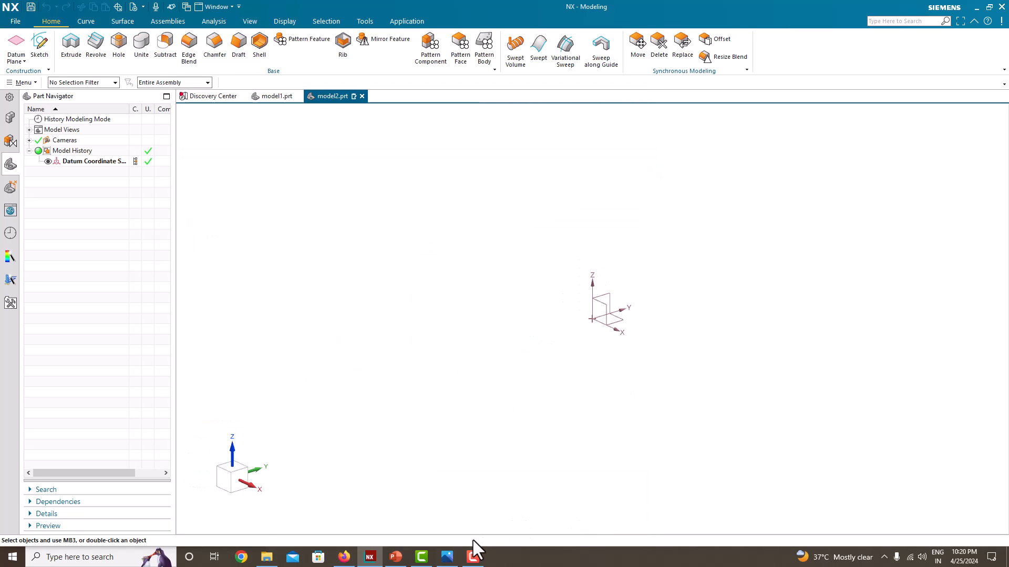
left_click(447, 557)
left_click(474, 300)
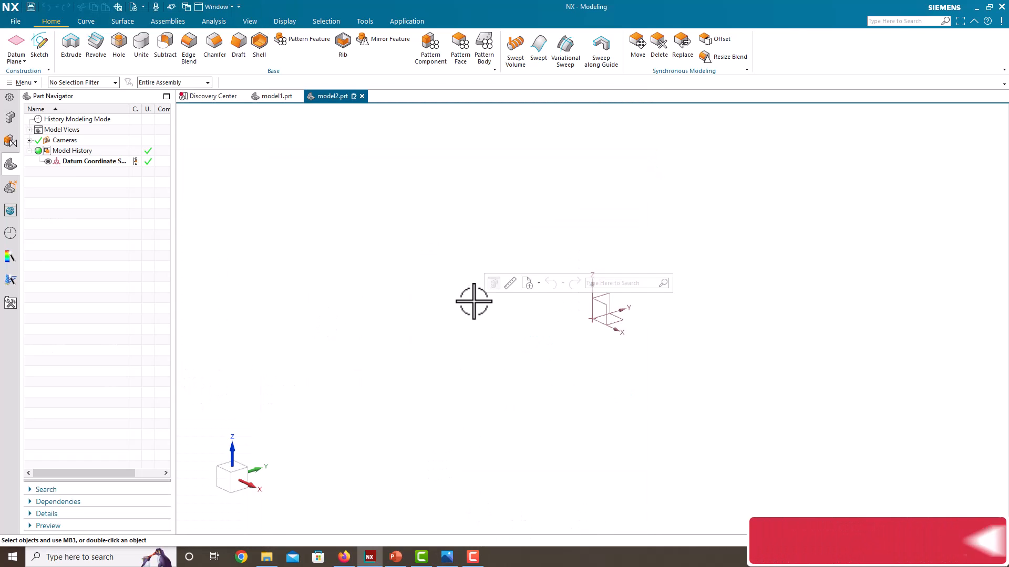
key("super+Right")
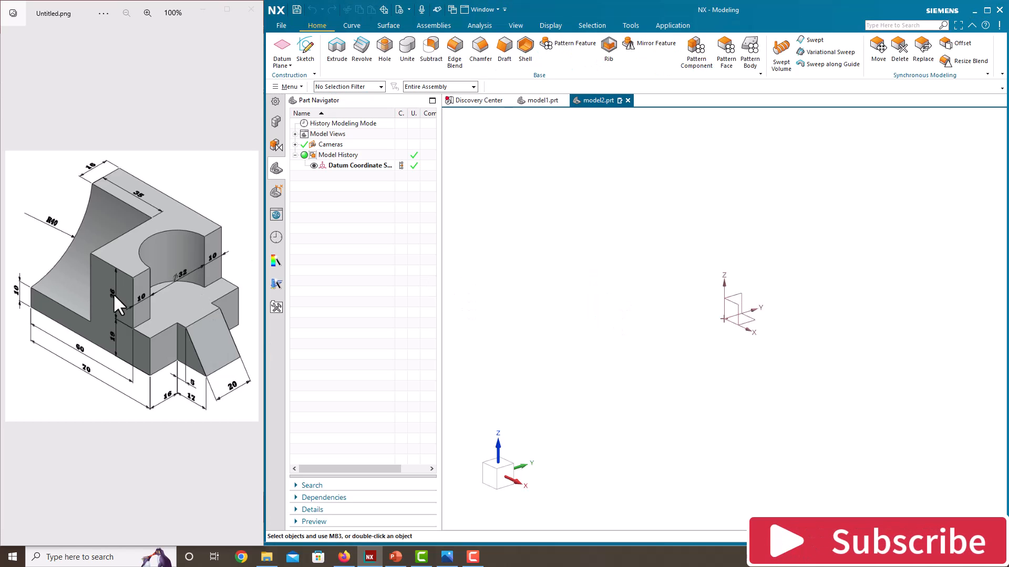
Start a sketch on the Front plane and draw a rectangle about 570 mm wide around the origin
left_click(300, 64)
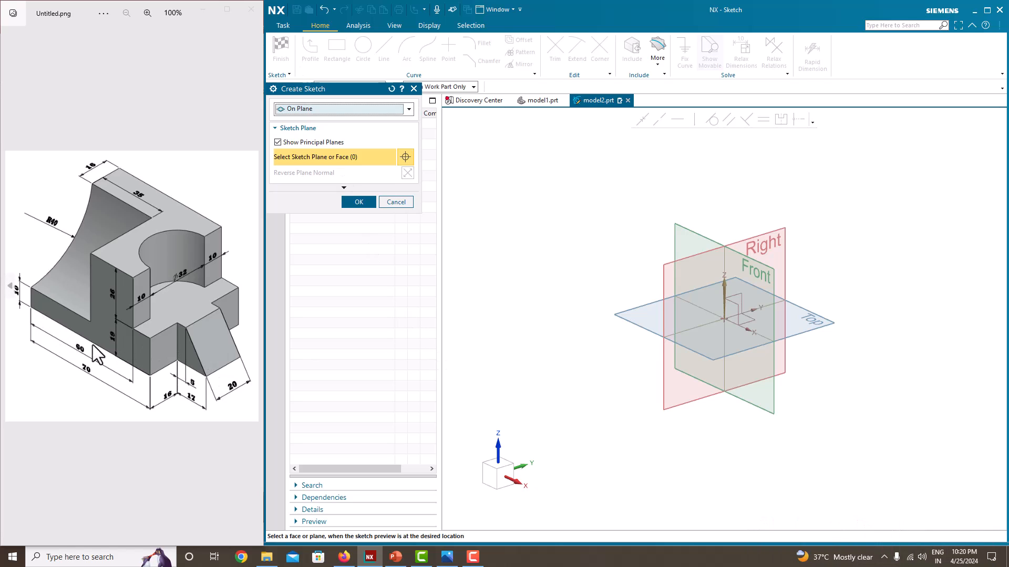
left_click(776, 272)
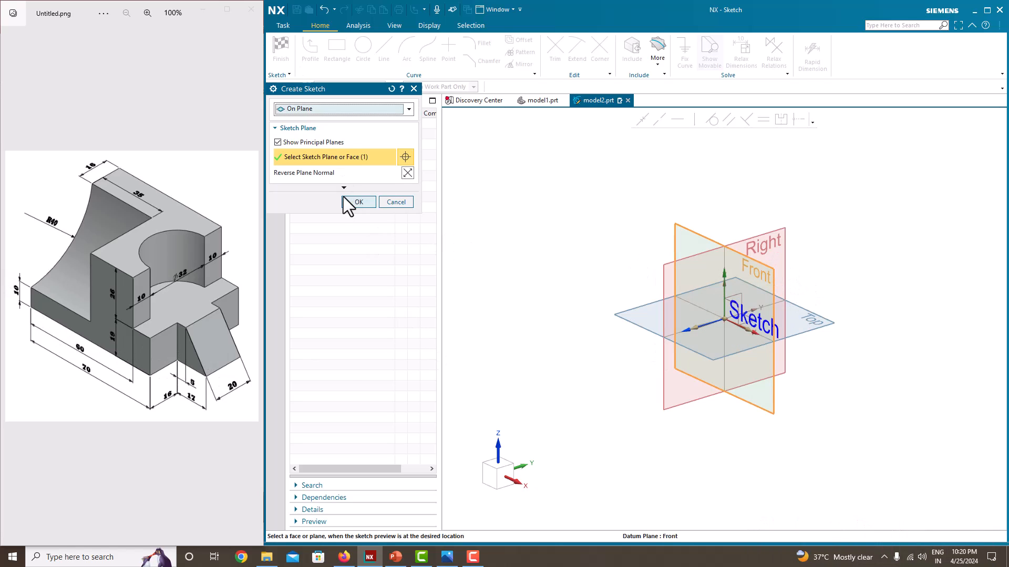
left_click(347, 201)
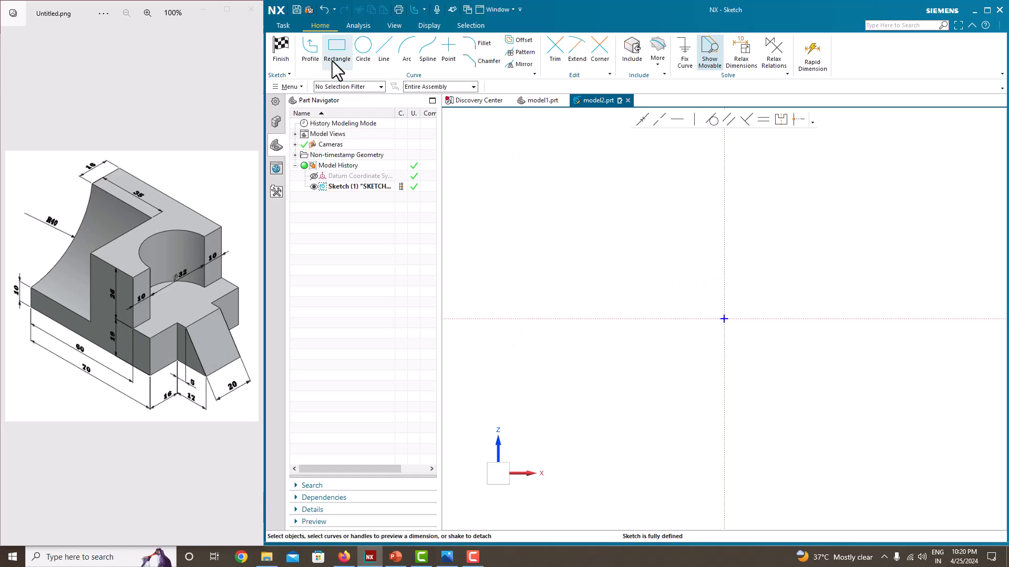
left_click(337, 48)
left_click(585, 249)
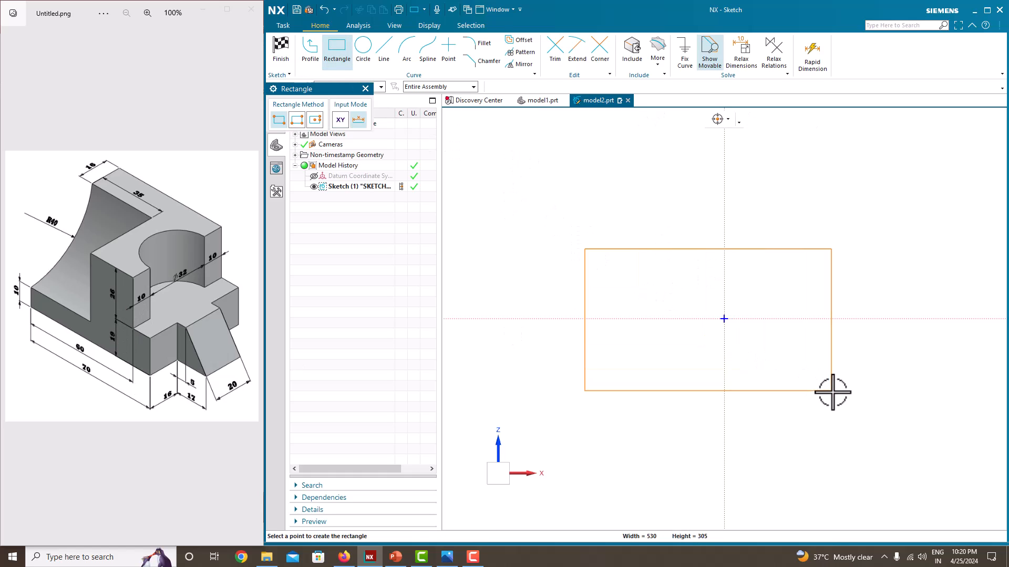
left_click(850, 400)
key("Escape")
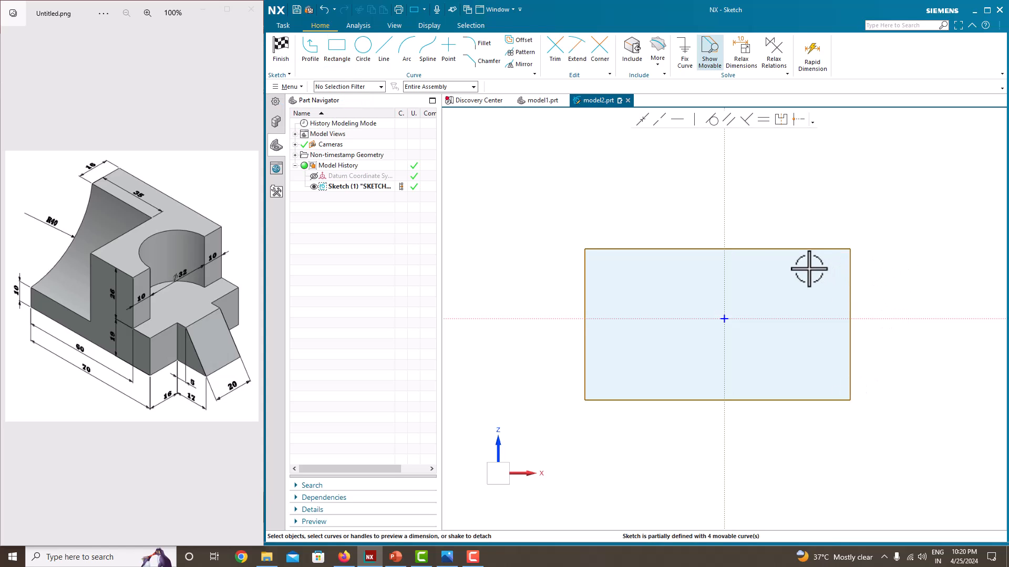
Set the rectangle's width to 70 mm and scale the entire sketch with it
left_click_drag(788, 250, 717, 230)
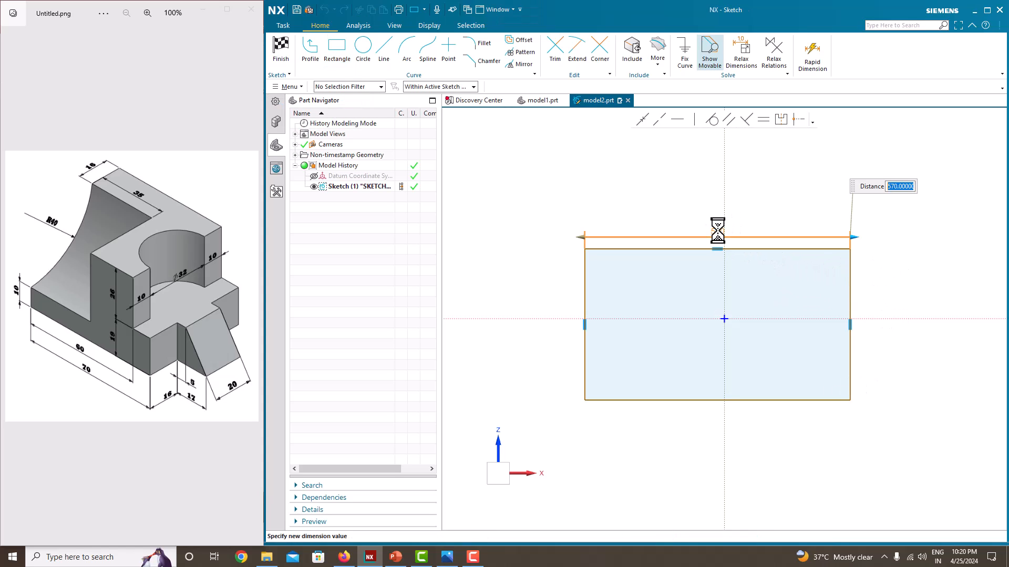
key("Return")
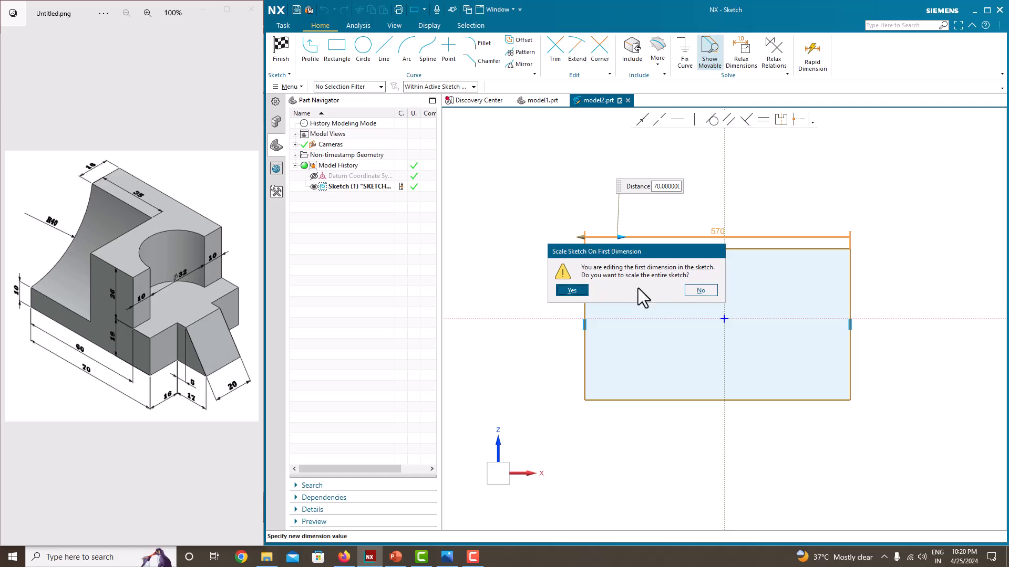
left_click(579, 292)
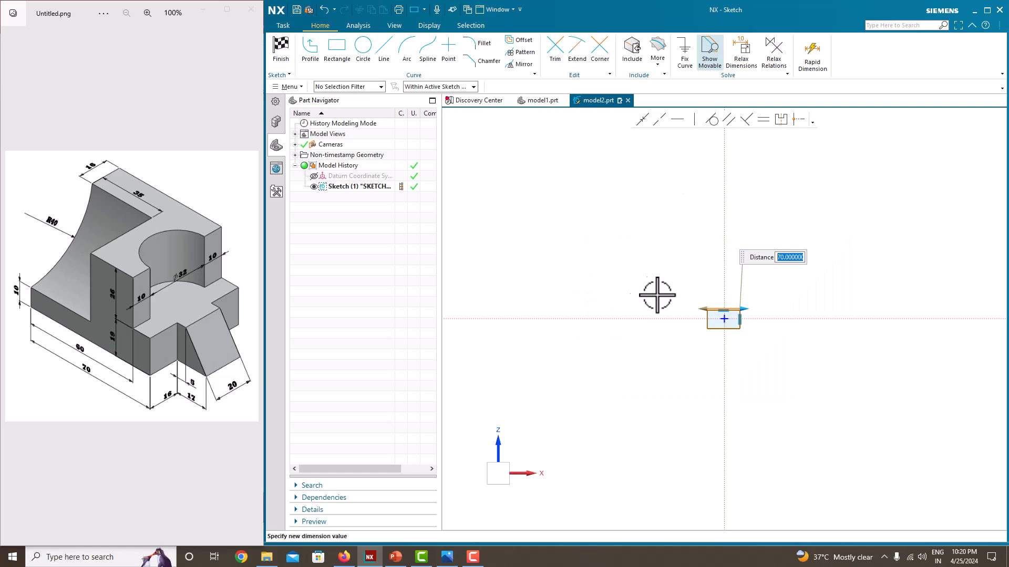
left_click(658, 287)
Set the rectangle's height to 19+26 (45 mm) without keeping the formula as an expression
scroll(719, 328, "up", 8)
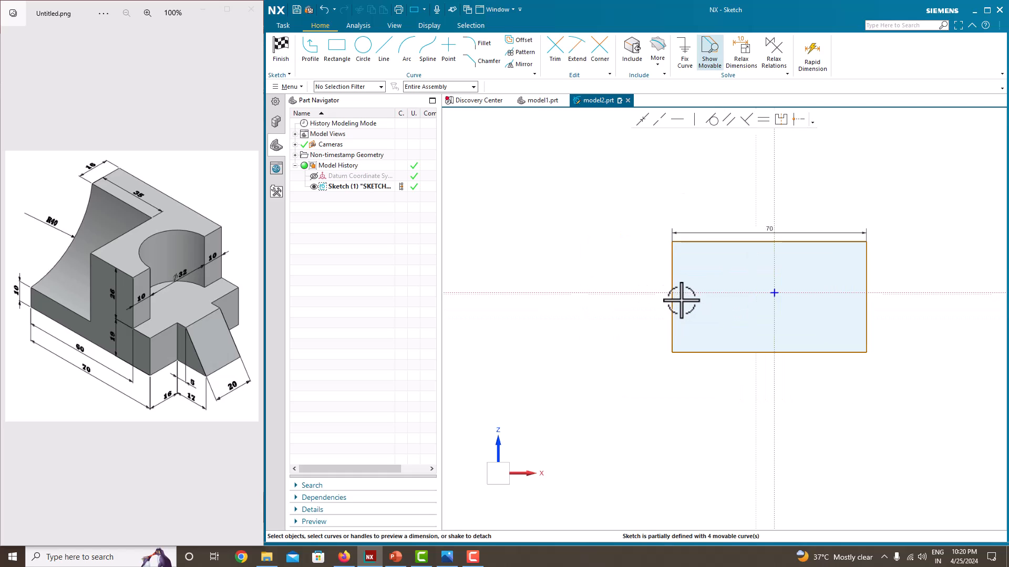
scroll(668, 282, "down", 3)
scroll(782, 270, "up", 3)
left_click(747, 277)
left_click(768, 303)
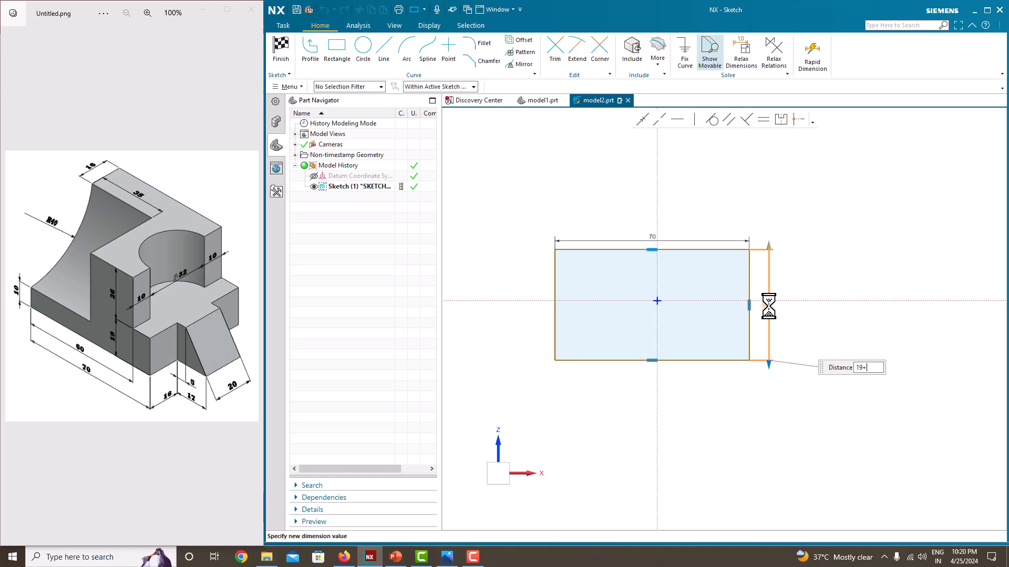
type("19+26")
key("Return")
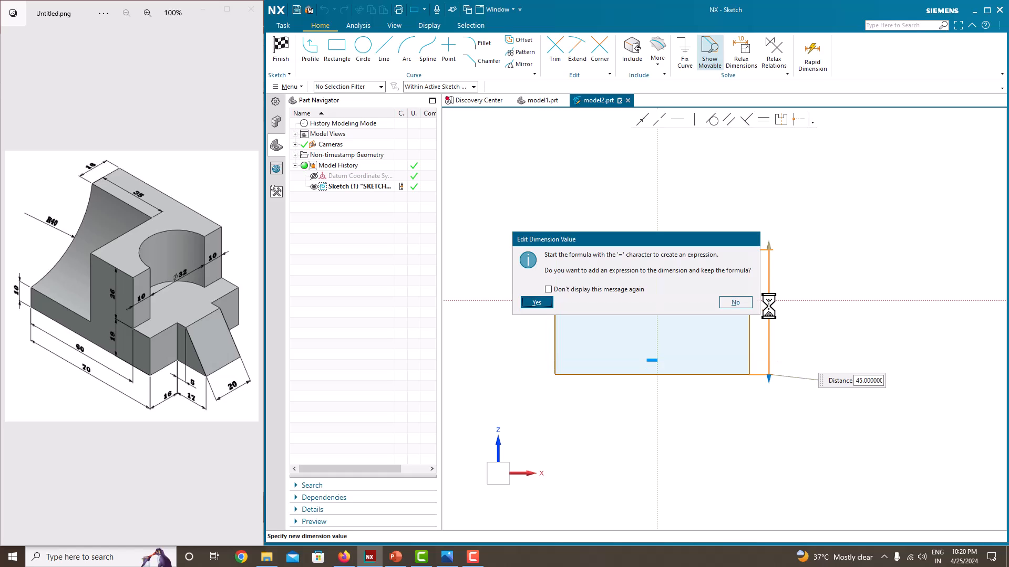
left_click(743, 303)
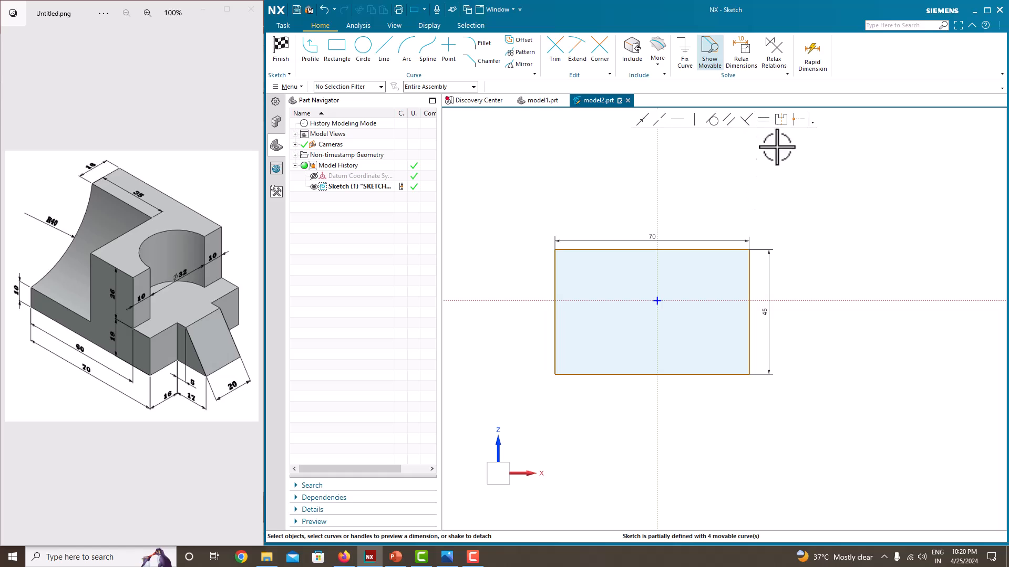
Make the two right corners of the rectangle symmetric about the horizontal sketch axis, accepting the proposed solution
left_click(751, 249)
left_click(749, 375)
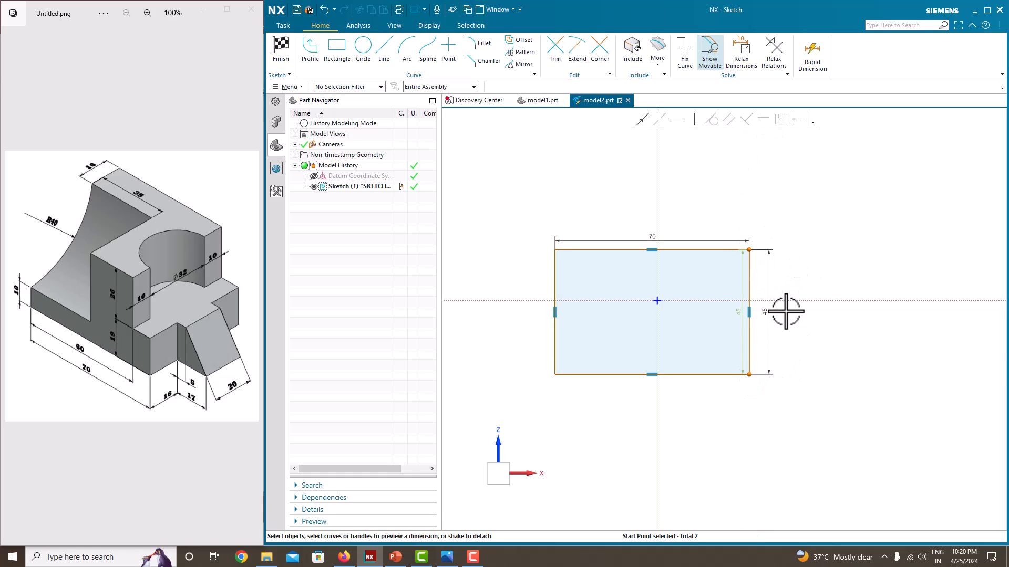
left_click(783, 300)
left_click(778, 125)
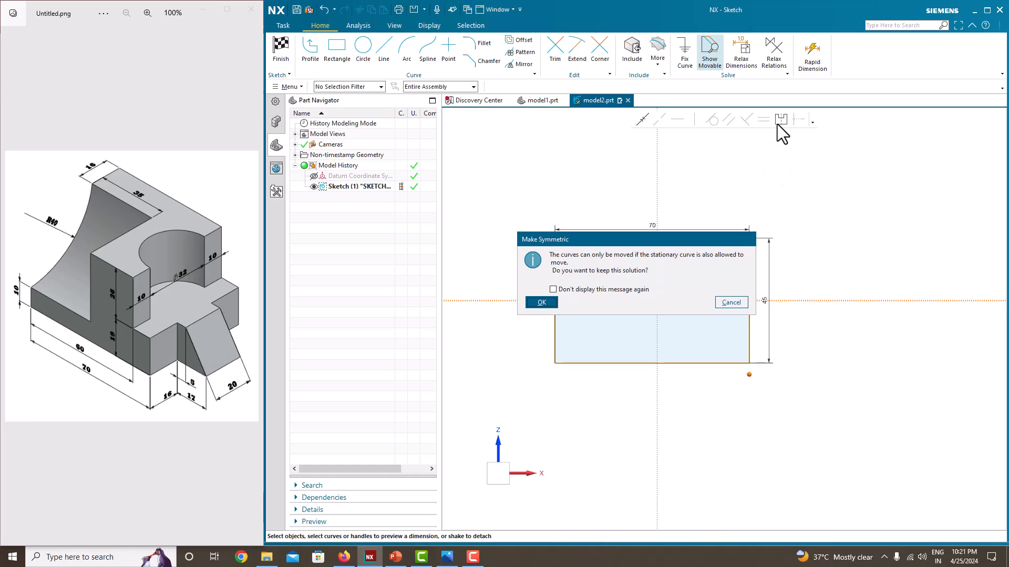
left_click(541, 302)
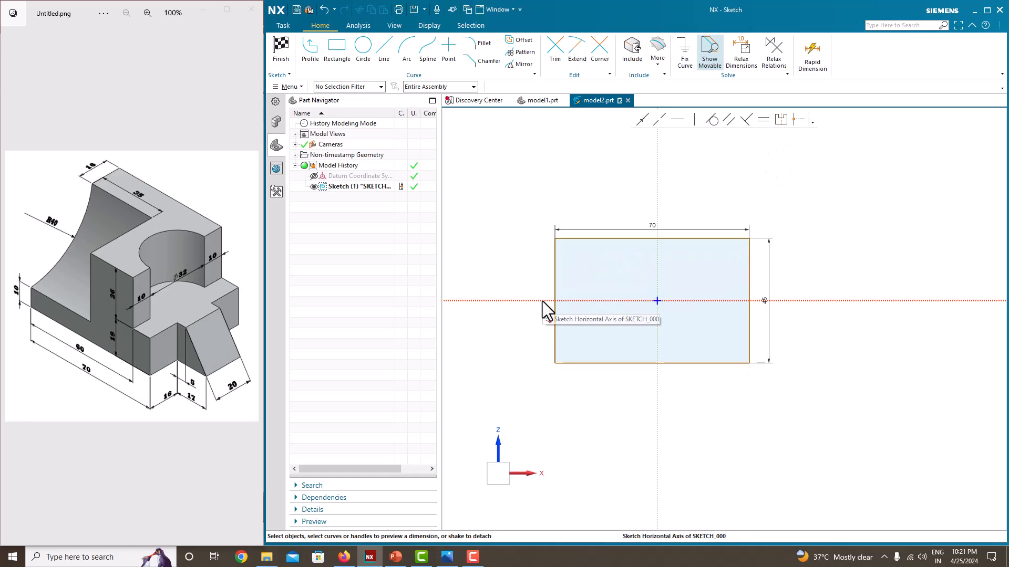
Make the rectangle's two upper corners symmetric about the vertical sketch axis and finish the sketch
left_click(748, 238)
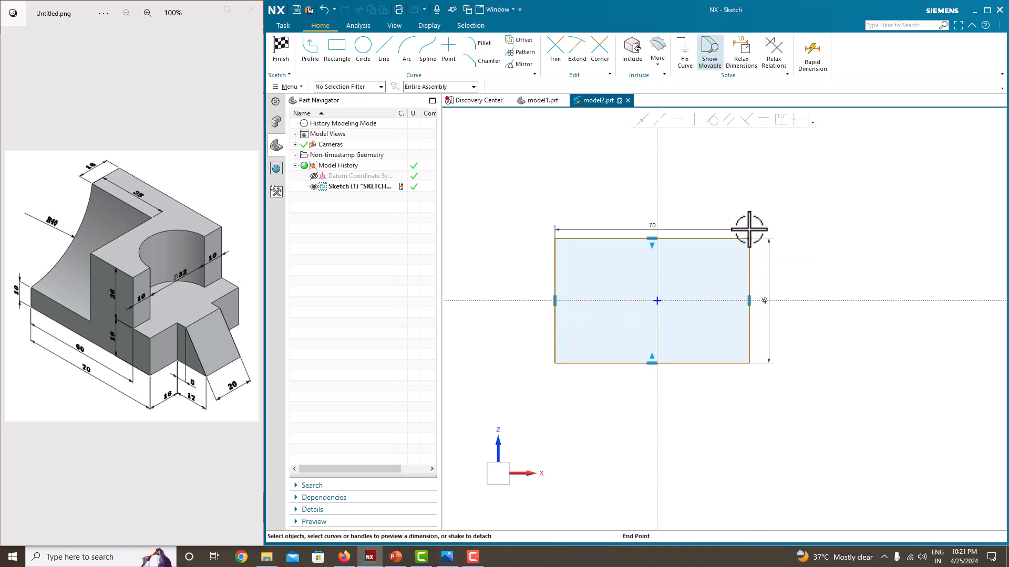
left_click(556, 238)
left_click(658, 190)
left_click(780, 120)
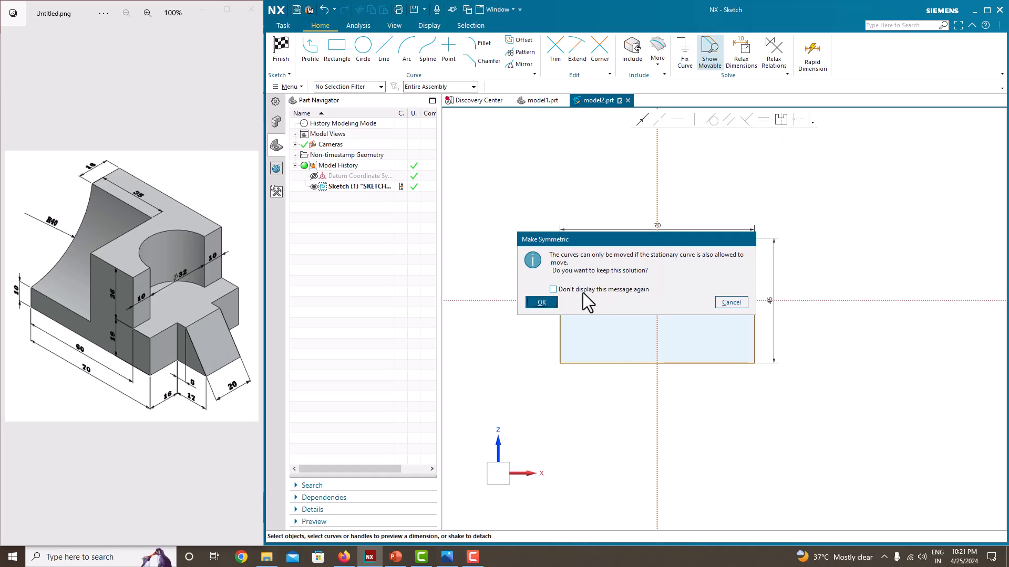
left_click(547, 301)
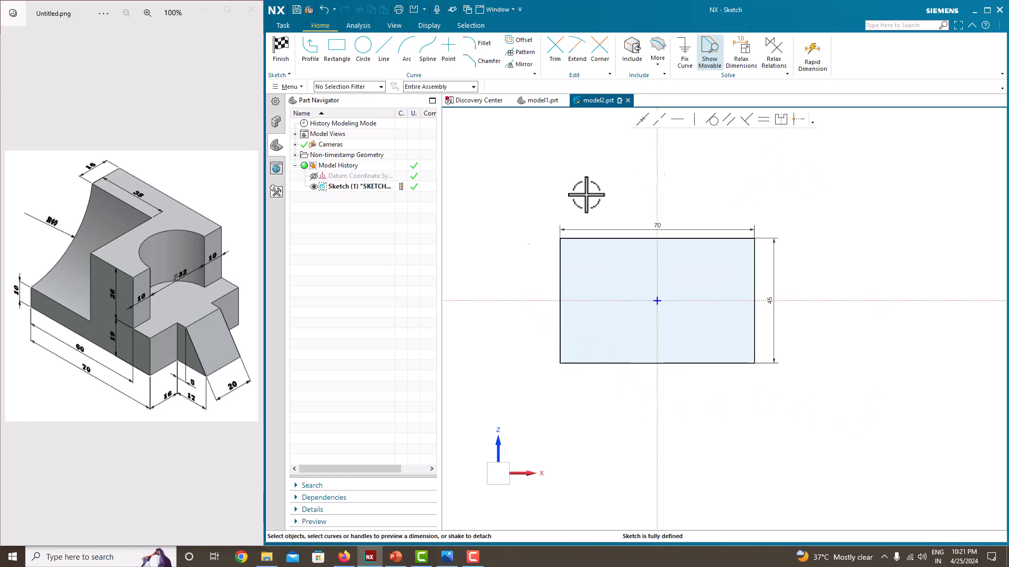
right_click(786, 210)
left_click(798, 220)
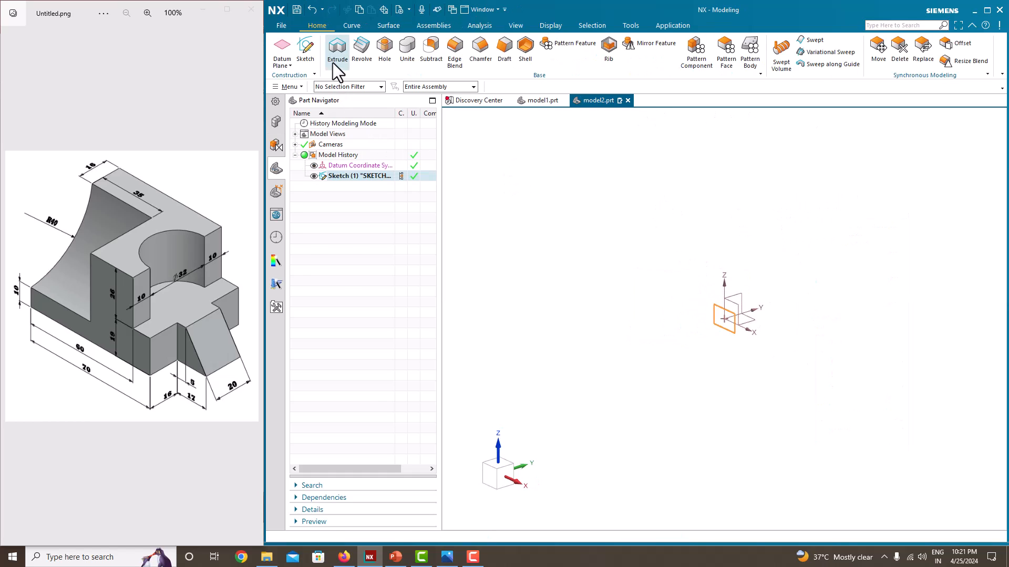
Extrude the rectangle with a Symmetric Value width of 10+32+10 mm and hide its sketch
left_click(334, 61)
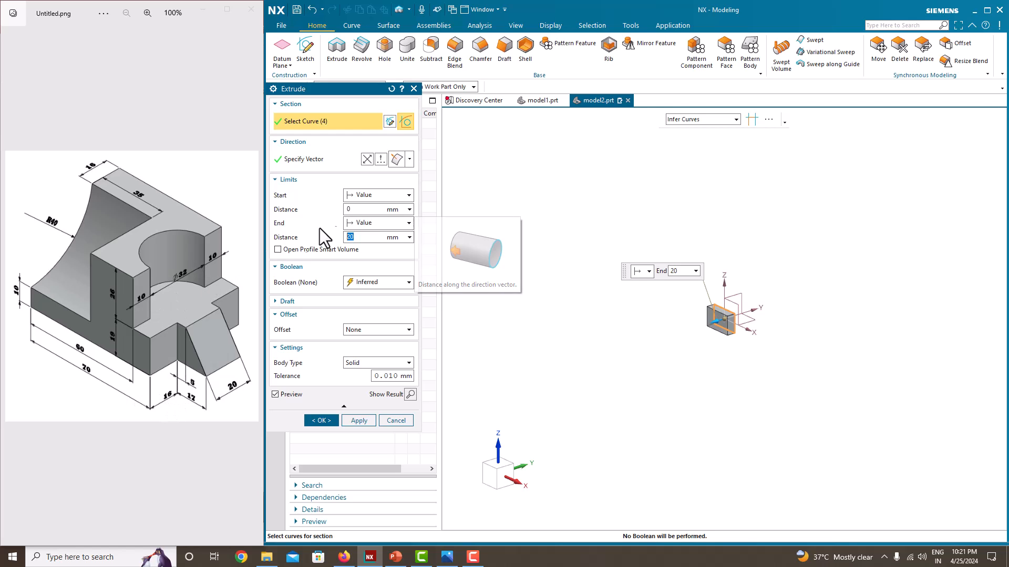
left_click(376, 223)
left_click(376, 257)
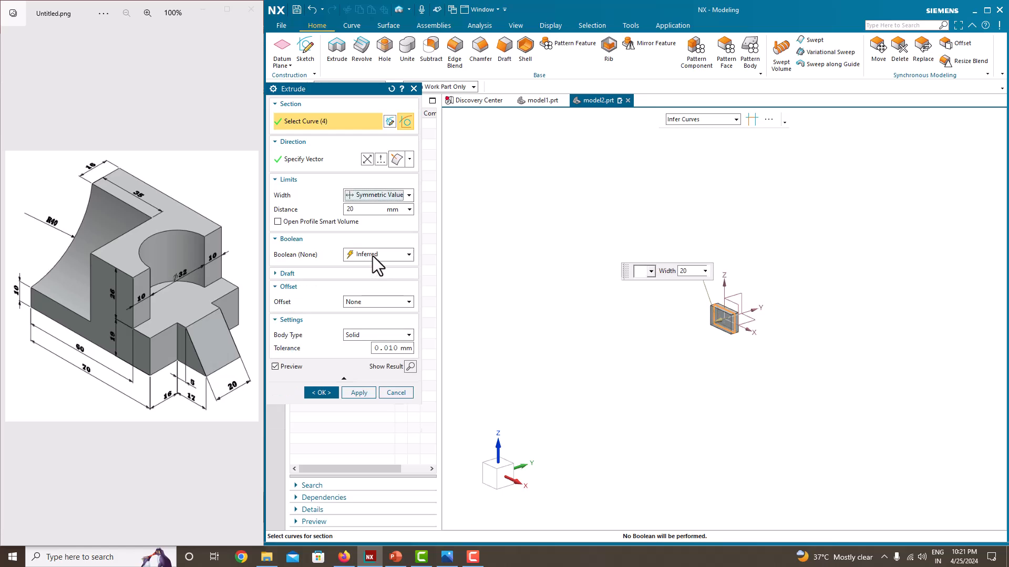
type("10")
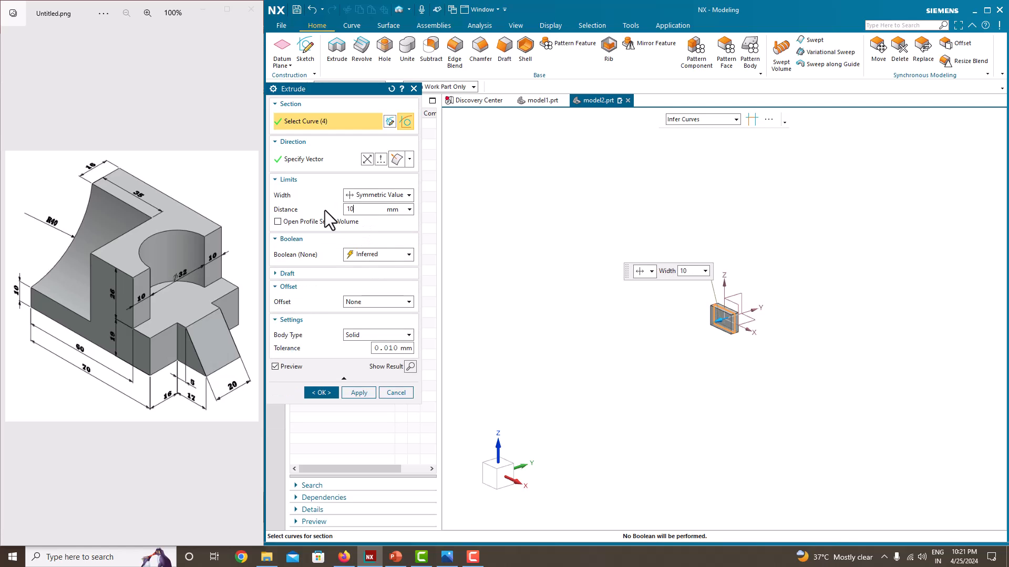
type("+32+10")
key("Return")
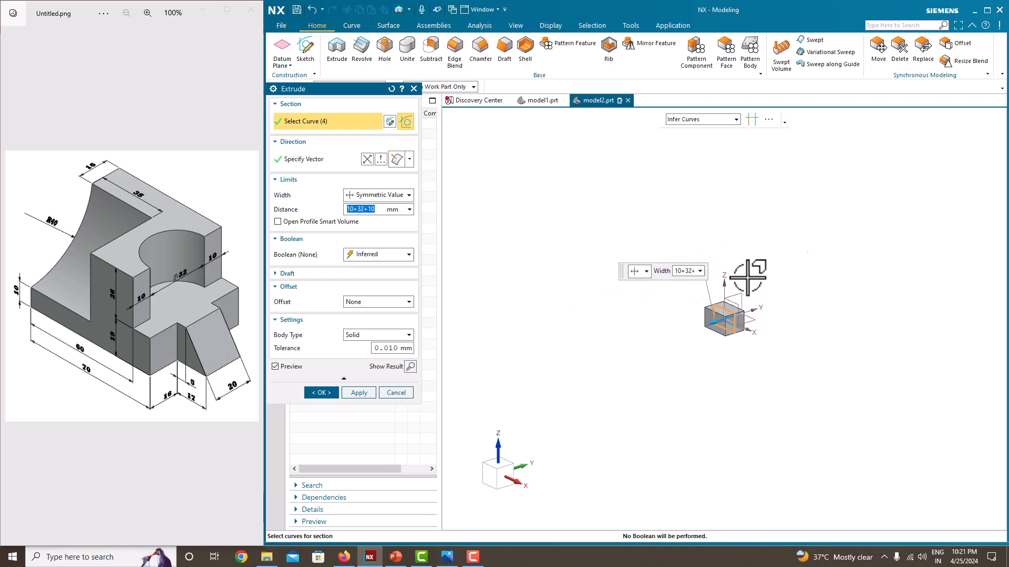
left_click(326, 392)
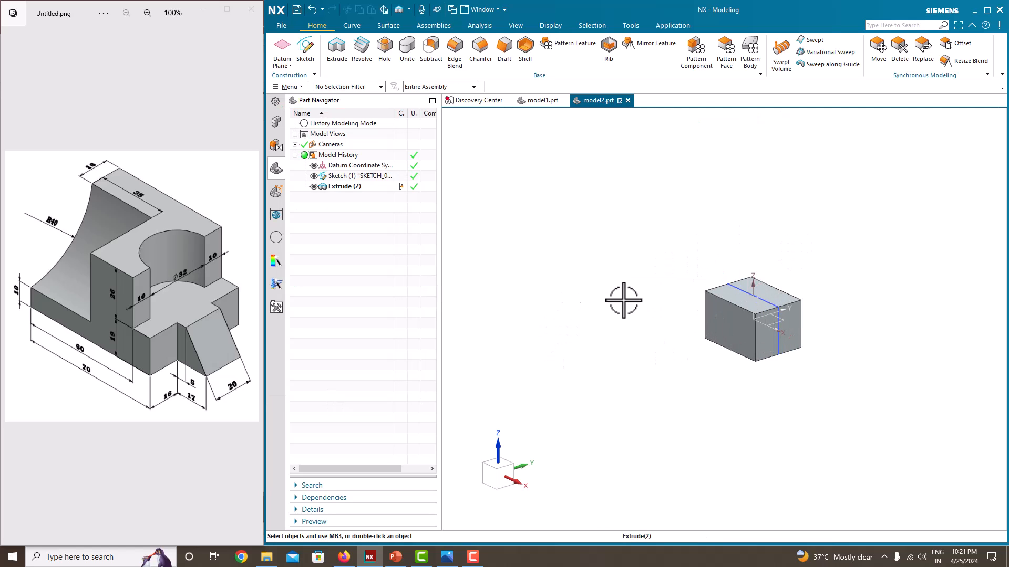
left_click(313, 178)
Start a sketch on the block's end face on the negative X side
scroll(702, 340, "up", 3)
scroll(624, 288, "down", 1)
middle_click_drag(818, 294, 716, 290, "shift")
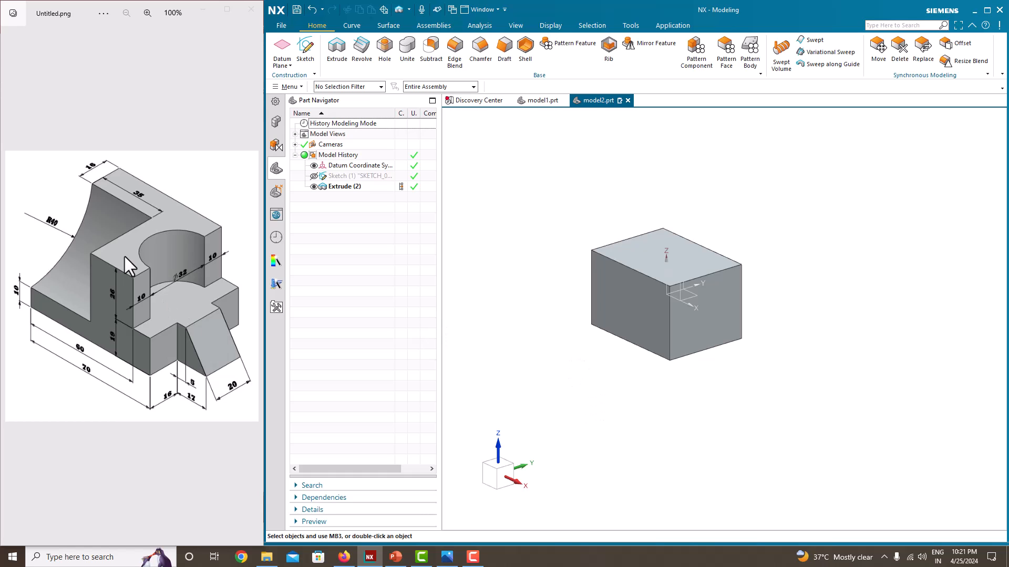
middle_click_drag(488, 305, 572, 338)
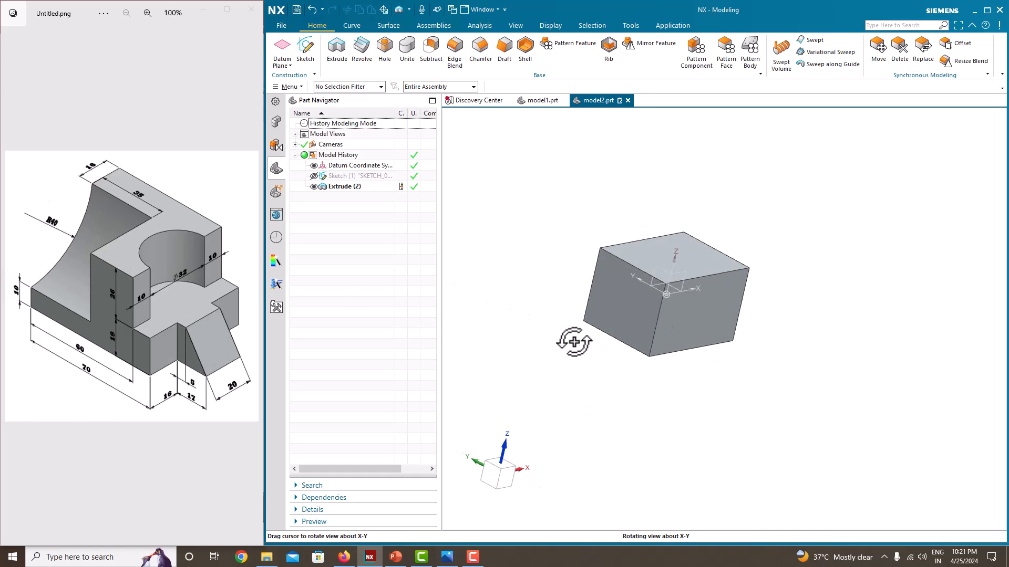
left_click(307, 59)
left_click(632, 288)
left_click(353, 204)
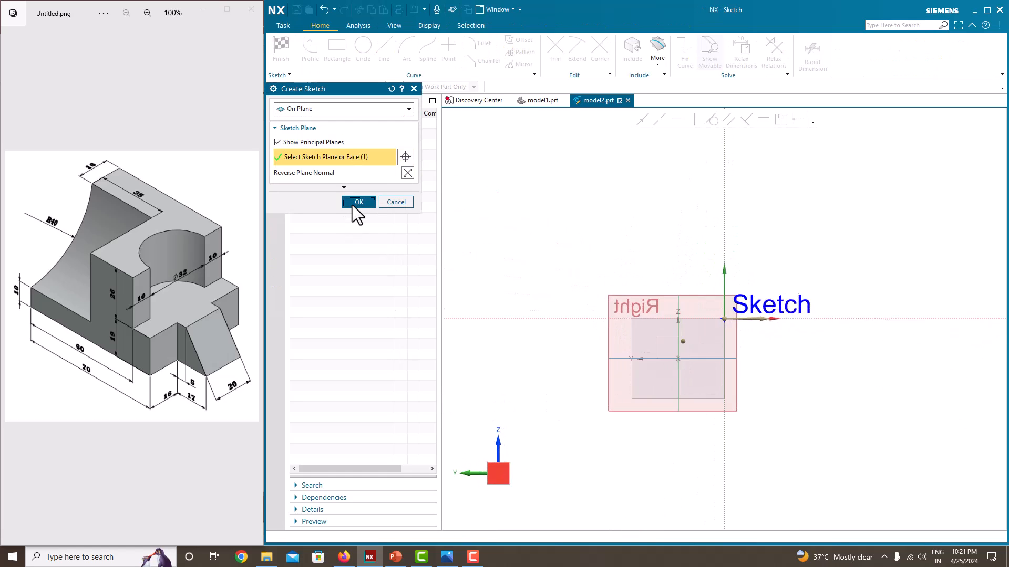
Draw a circle about 107 mm in diameter overlapping the end face's upper corner at the sketch origin
left_click(364, 53)
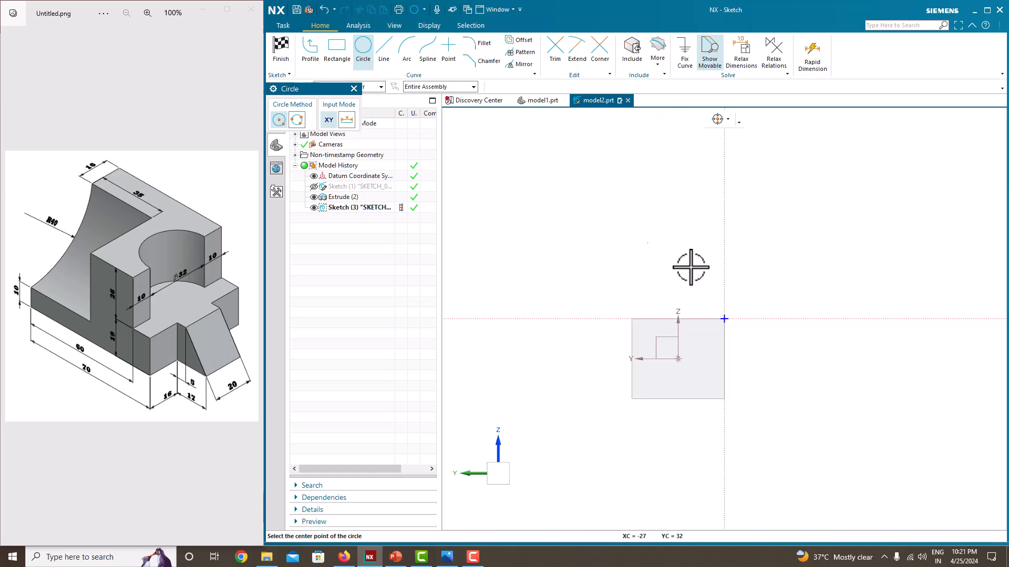
left_click(755, 276)
left_click(662, 254)
key("Escape")
Set the circle's diameter to 80 mm and scale the entire sketch with it
left_click(836, 220)
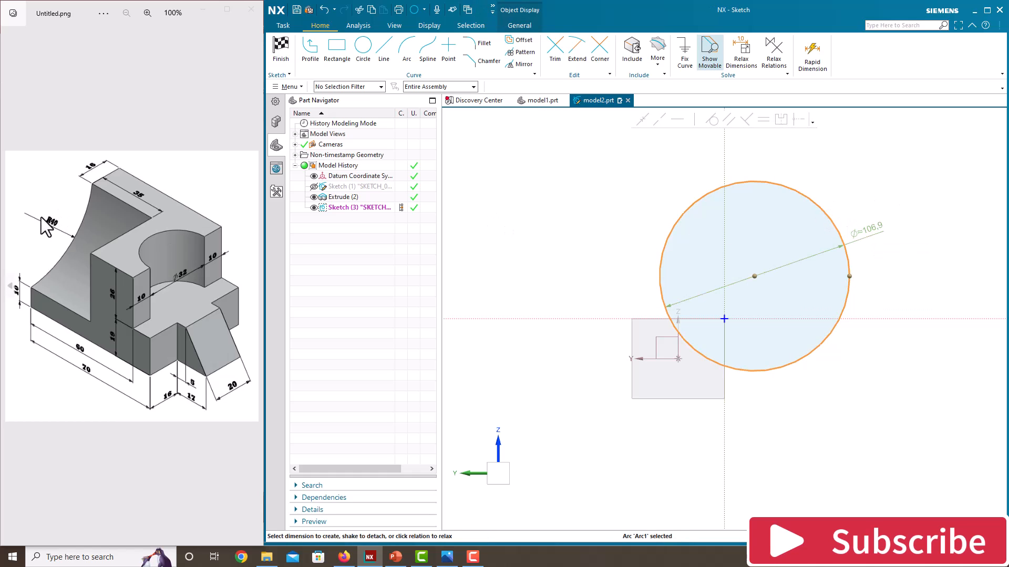
double_click(870, 231)
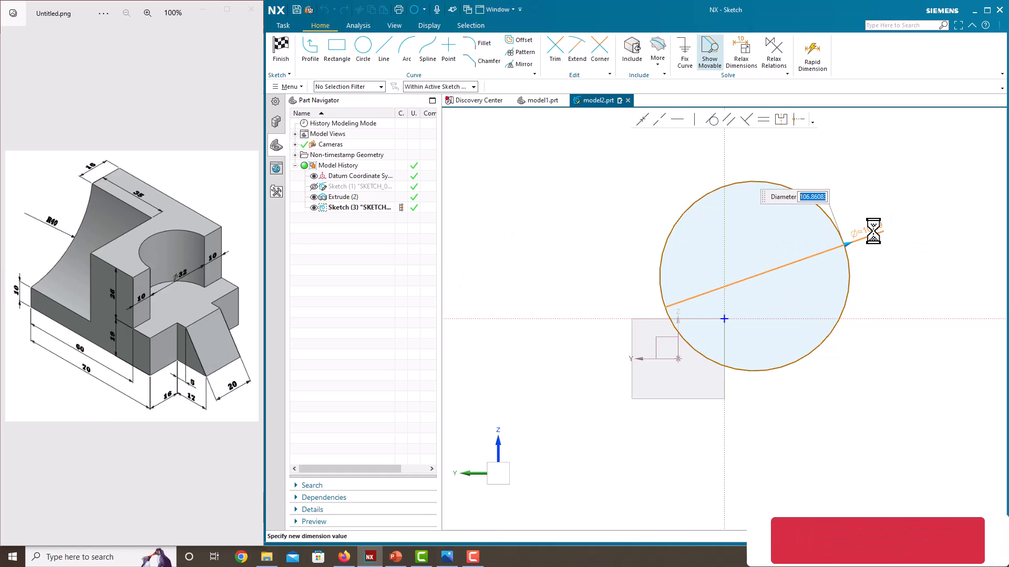
type("80")
key("Return")
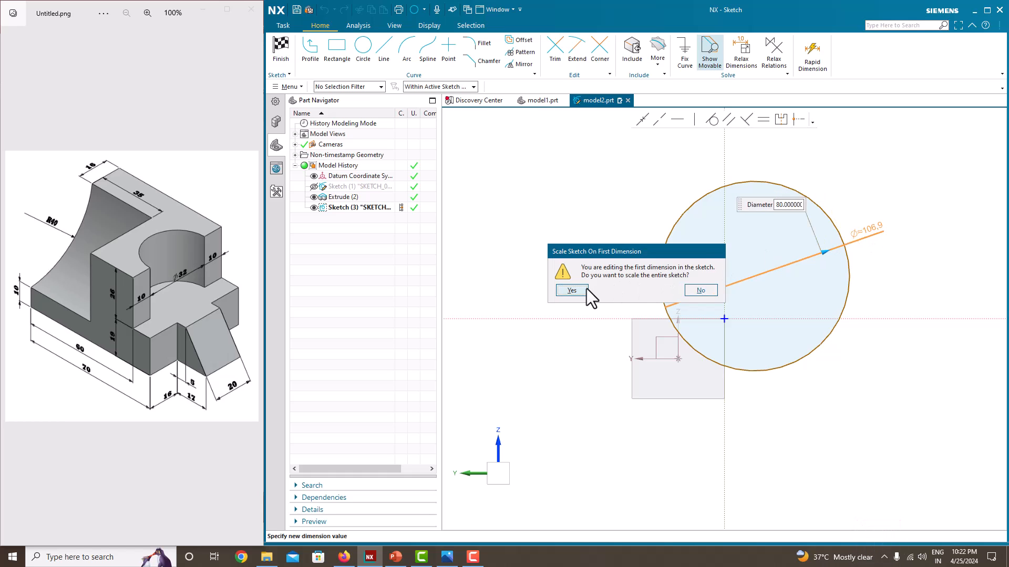
left_click(572, 291)
scroll(659, 351, "up", 4)
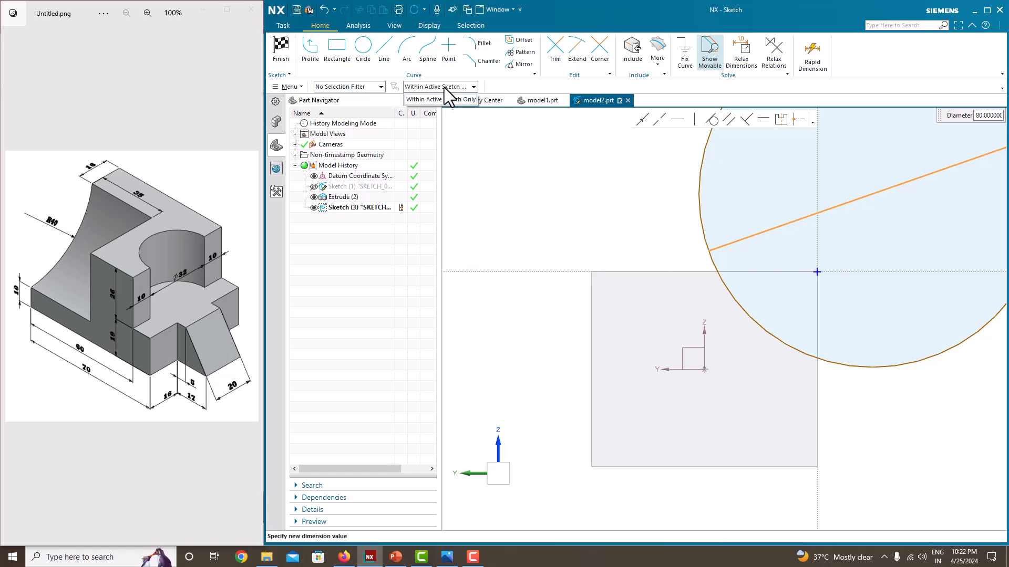
middle_click(586, 221)
scroll(586, 221, "down", 6)
scroll(613, 238, "up", 3)
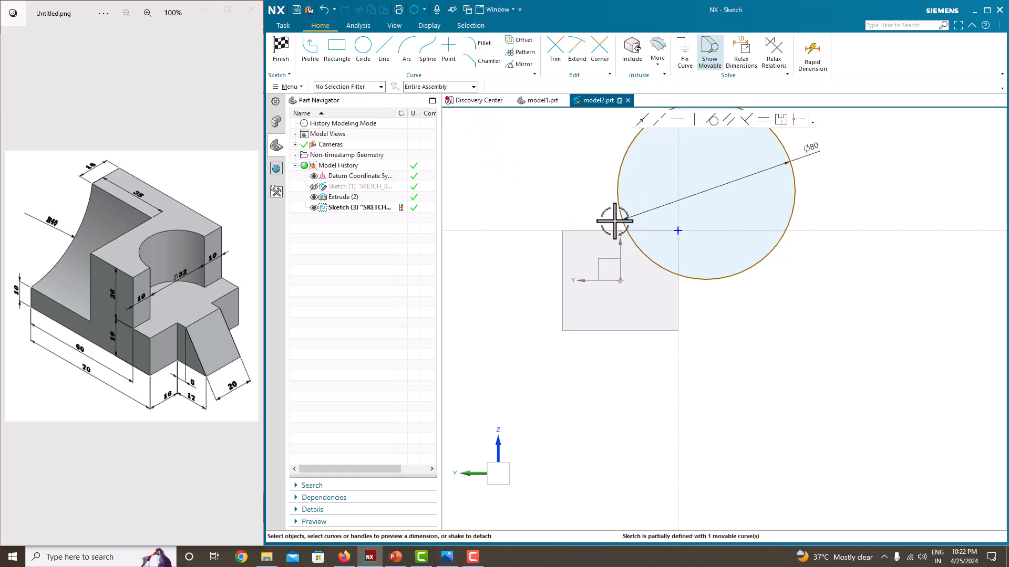
left_click(617, 189)
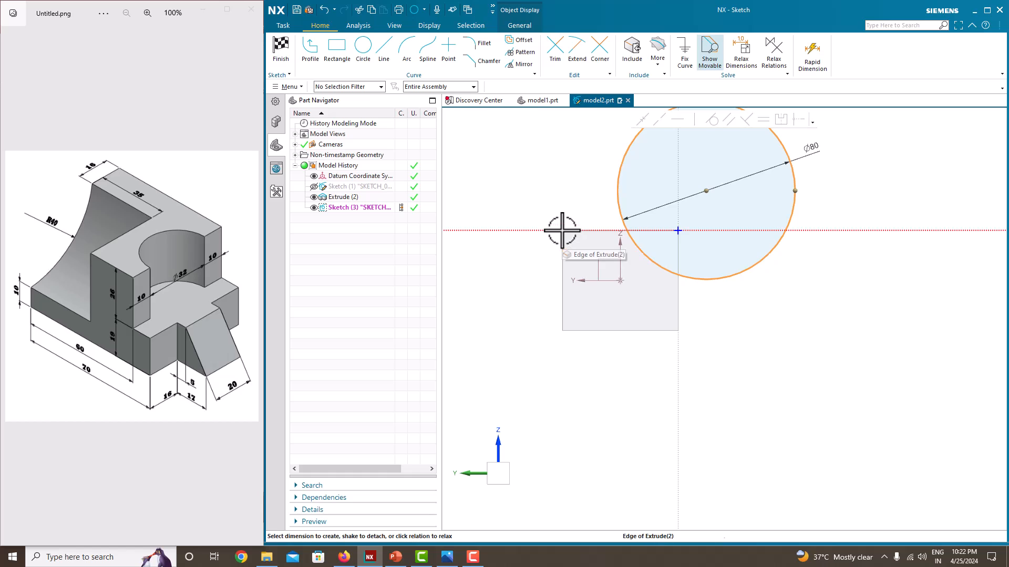
scroll(562, 234, "up", 3)
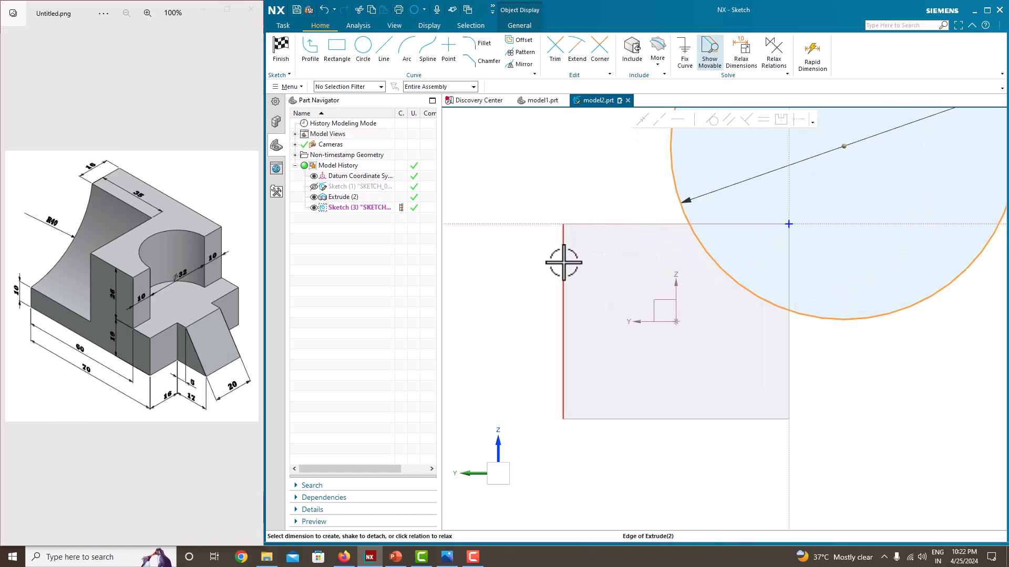
scroll(563, 268, "down", 4)
scroll(621, 299, "up", 1)
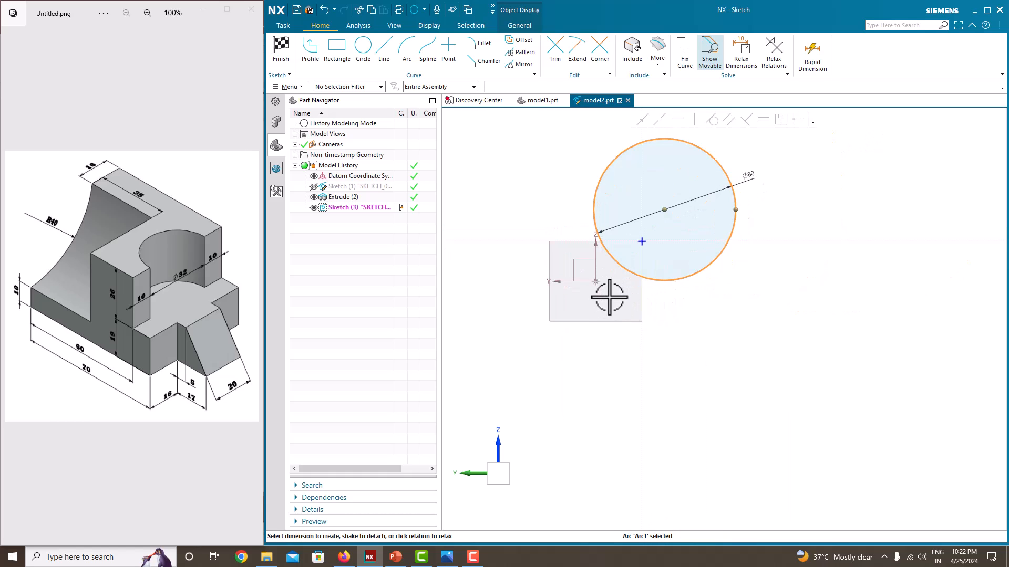
scroll(638, 299, "up", 2)
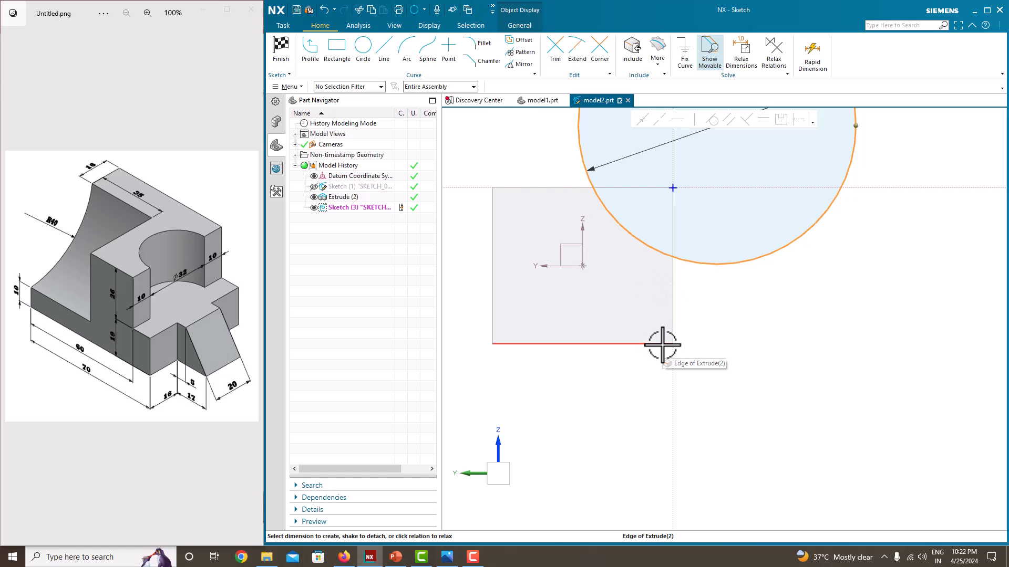
key("Escape")
Move the circle down and toward the block so its lowest point sits about 11 mm above the end face's lower edge
scroll(741, 309, "down", 4)
scroll(785, 294, "up", 2)
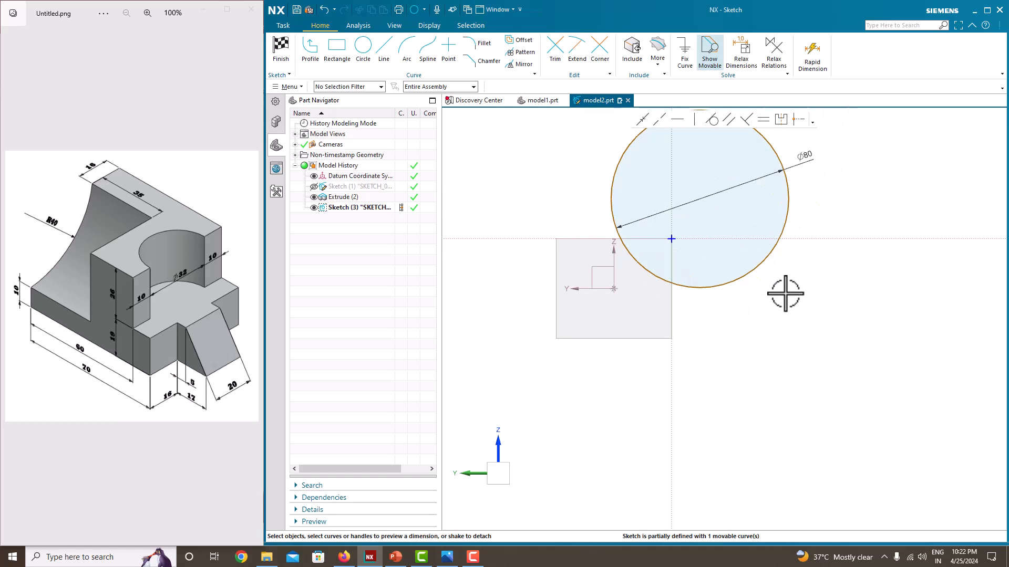
scroll(716, 293, "down", 2)
scroll(725, 266, "up", 2)
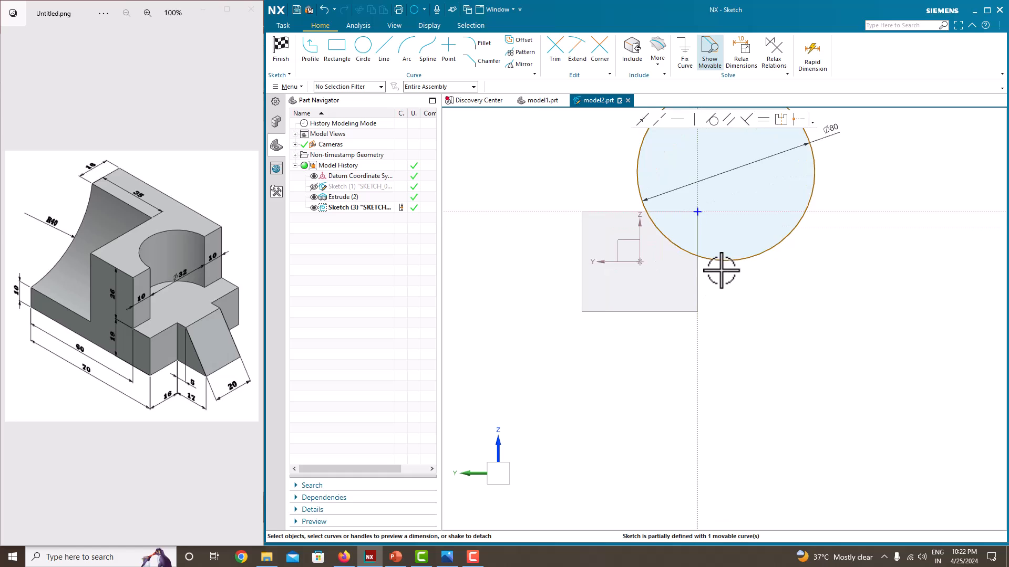
scroll(736, 248, "down", 3)
scroll(736, 248, "up", 3)
mouse_move(739, 254)
left_mouse_down()
mouse_move(704, 255)
mouse_move(675, 301)
left_mouse_up()
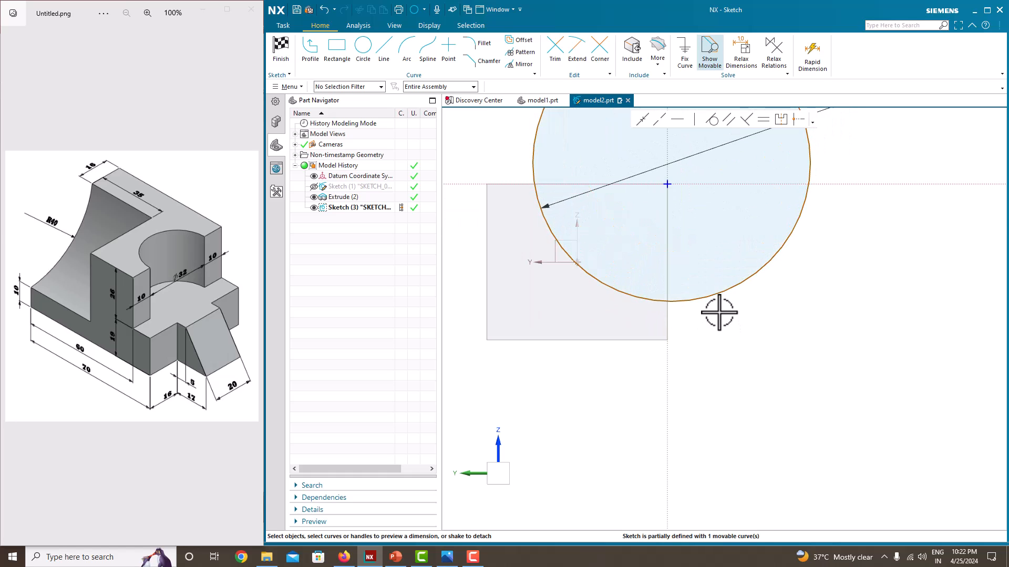
Dimension the vertical distance between the circle's lowest point and the end face's lower edge as 10 mm
left_click(685, 301)
left_click(646, 341)
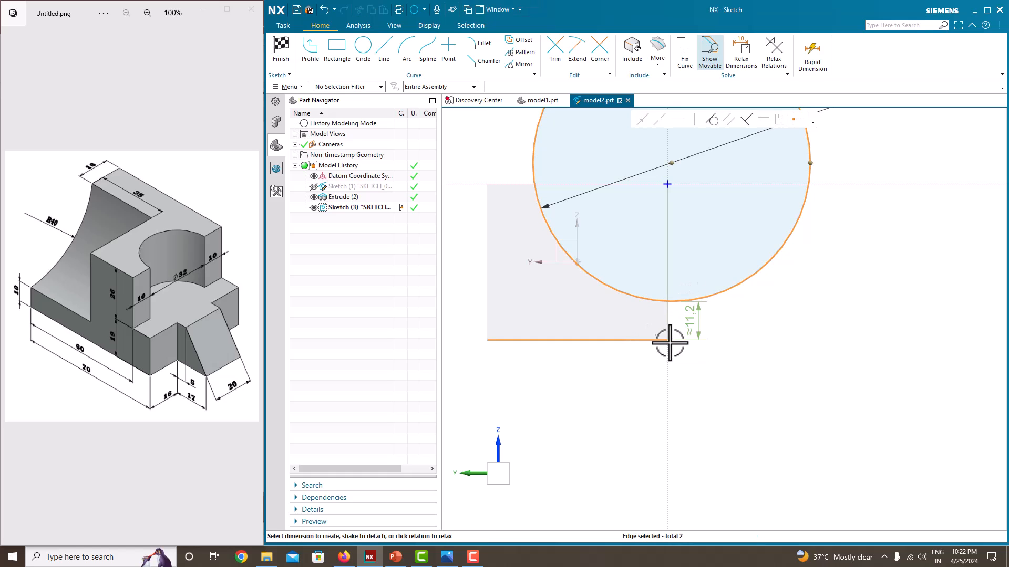
left_click(698, 321)
type("10")
key("Return")
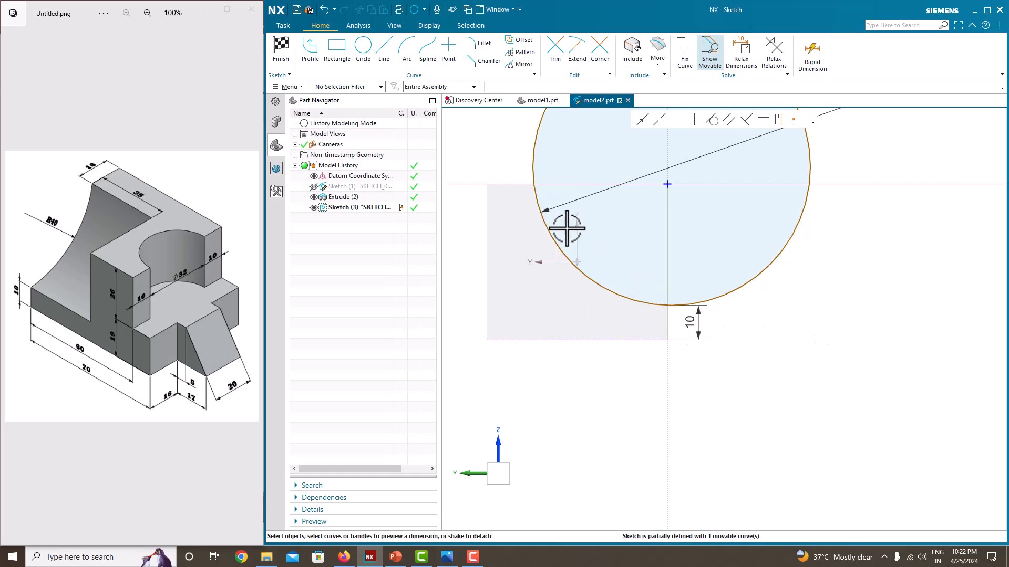
Dimension the horizontal distance between the circle and the end face's vertical edge on the positive Y side as 10 mm
left_click(537, 193)
left_click(486, 198)
left_click(515, 200)
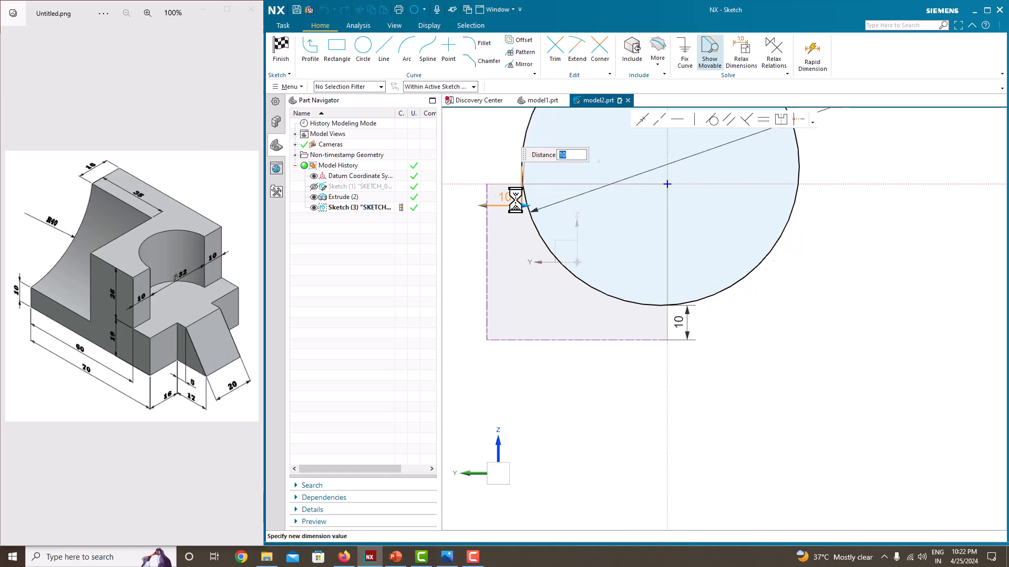
key("Return")
scroll(862, 286, "down", 5)
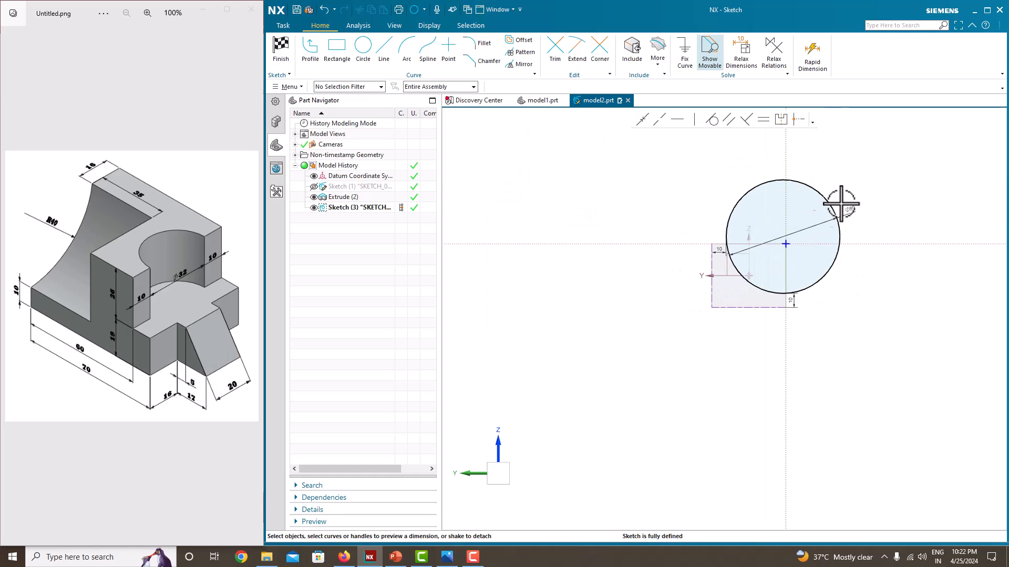
Finish the sketch, extrude the circle 35 mm into the block as an inferred subtract, and hide its sketch
right_click(894, 177)
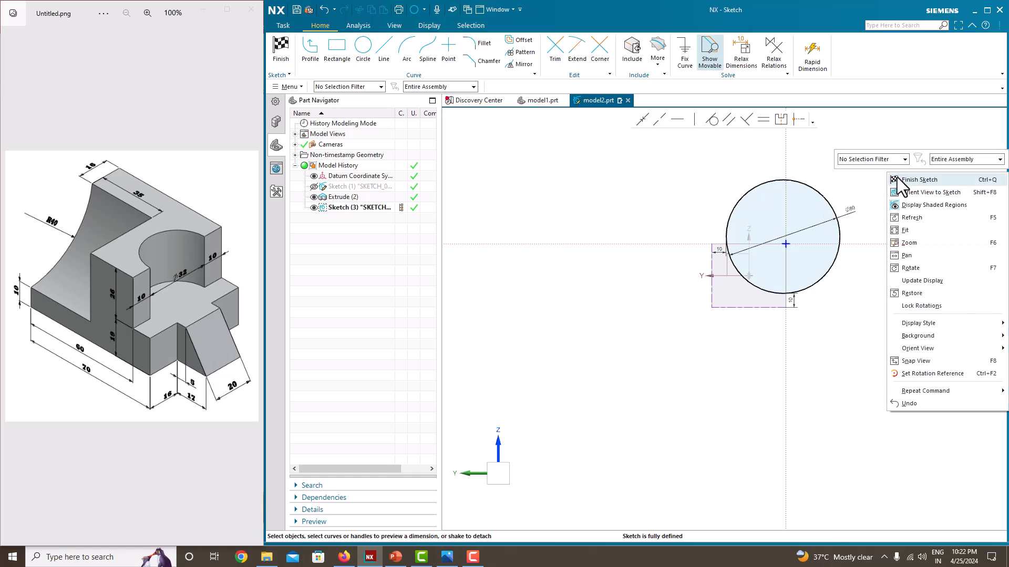
left_click(899, 180)
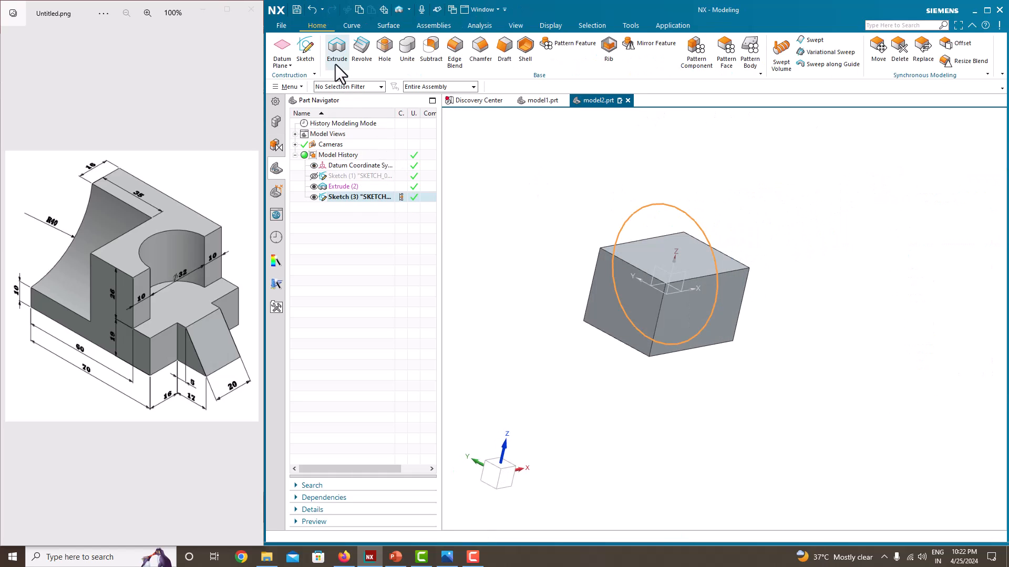
left_click(336, 65)
type("10")
key("Return")
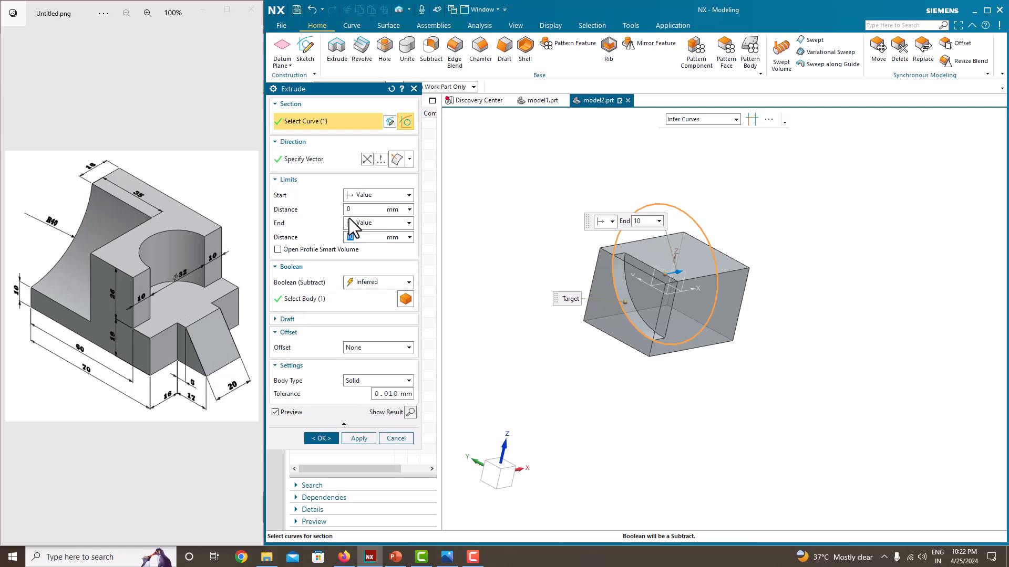
type("35")
key("Return")
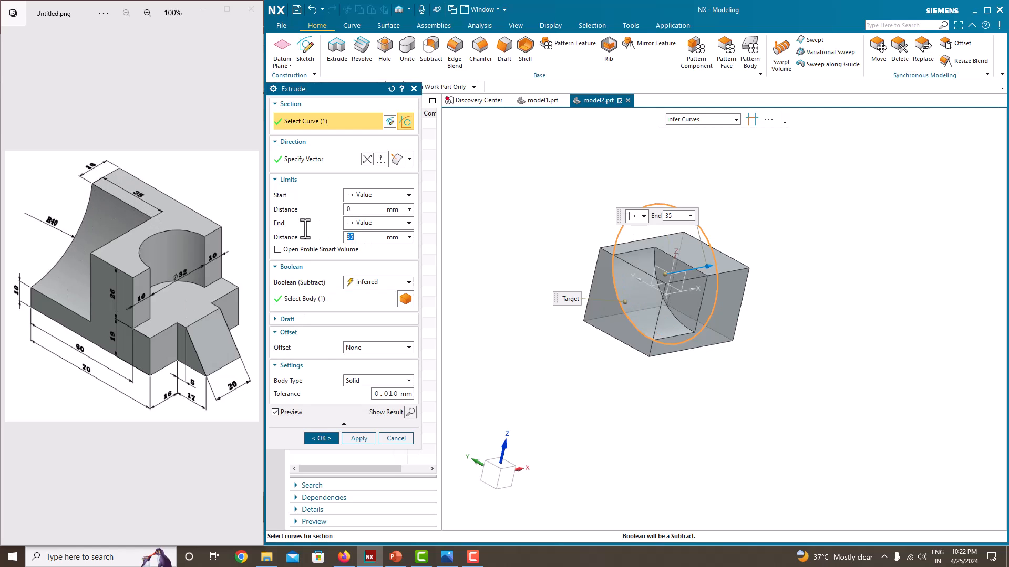
left_click(319, 439)
left_click(314, 198)
Start a sketch on the block's top face
mouse_move(581, 323)
middle_mouse_down()
mouse_move(752, 311)
mouse_move(578, 305)
middle_mouse_up()
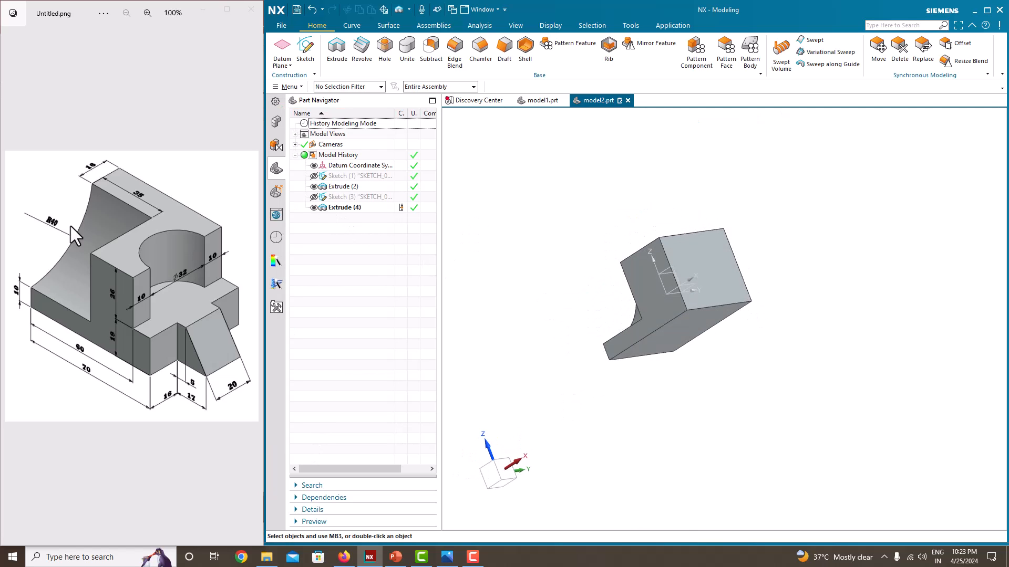
middle_click_drag(683, 357, 711, 342)
left_click(303, 56)
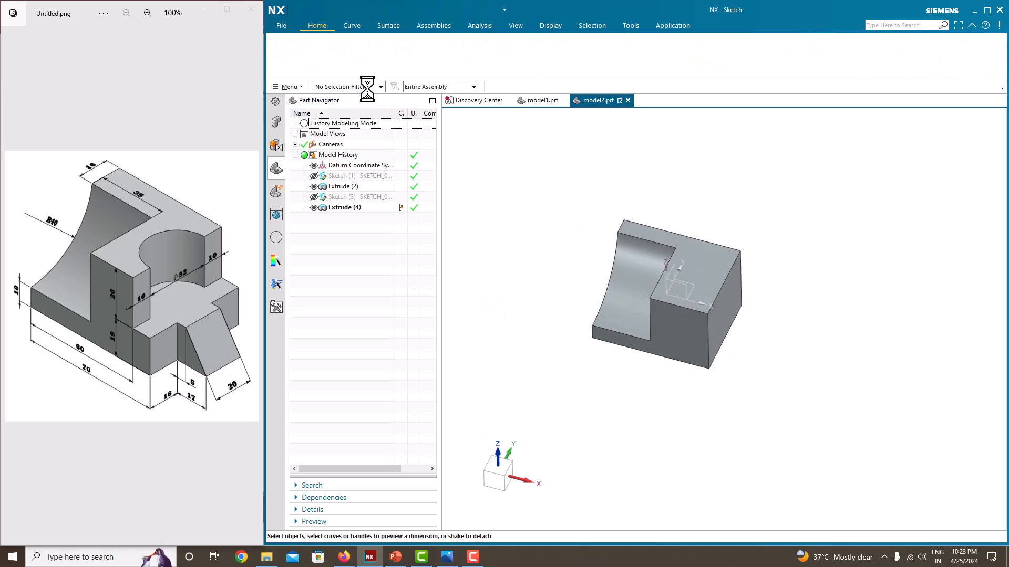
left_click(710, 246)
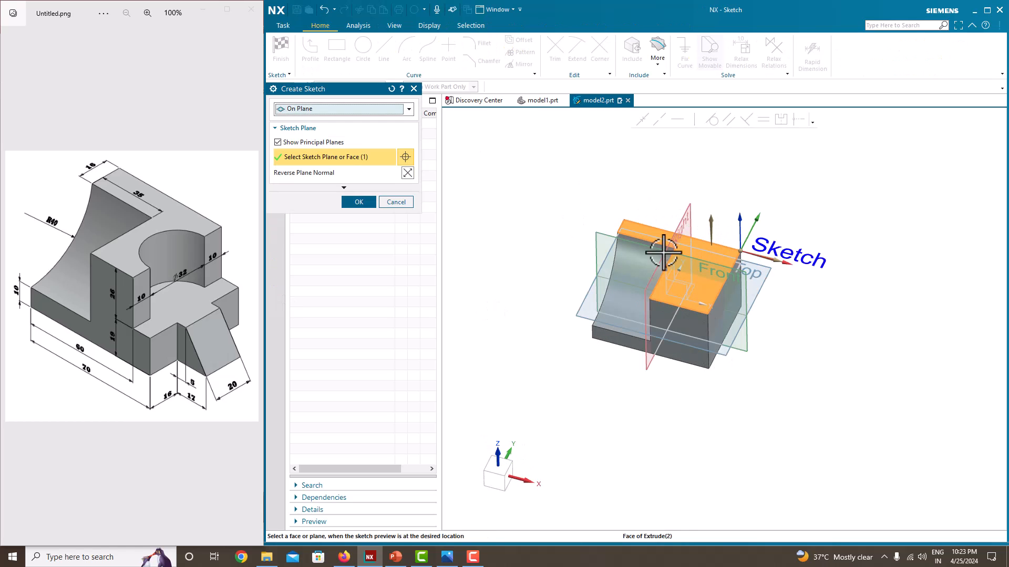
left_click(359, 201)
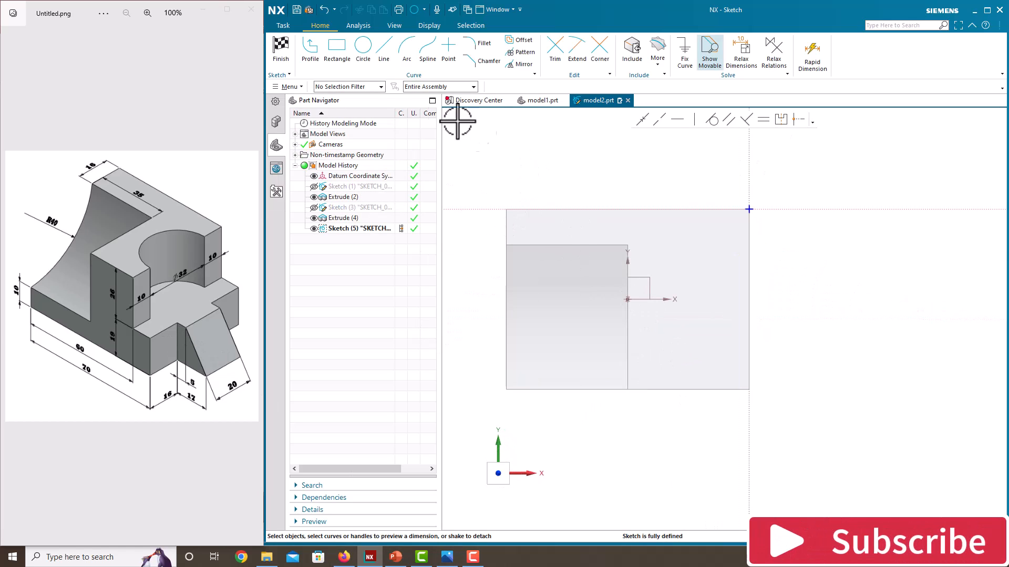
Draw a narrow rectangle from the sketch origin along the positive X edge, reaching the top face's opposite edge
left_click(339, 53)
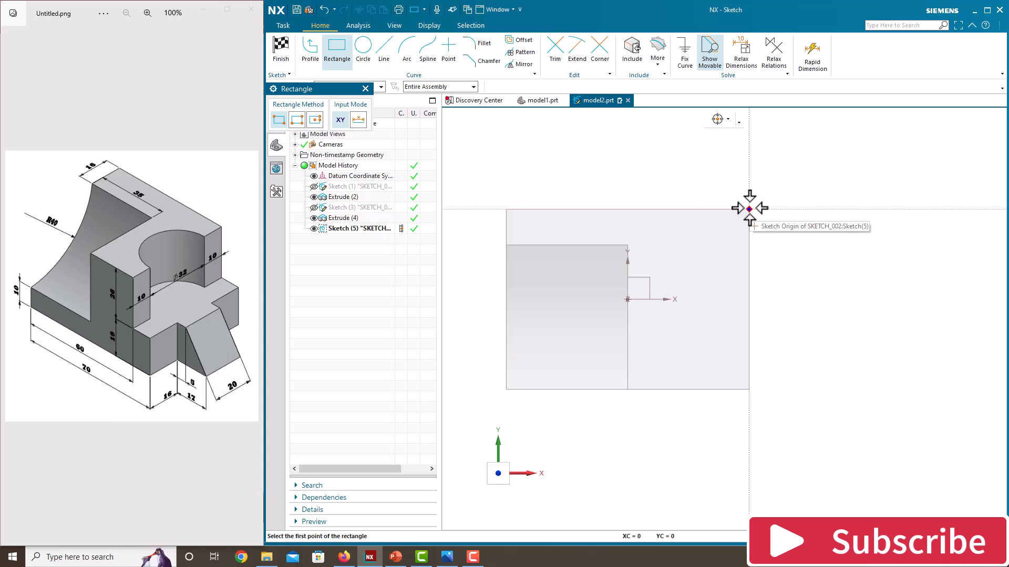
left_click(749, 209)
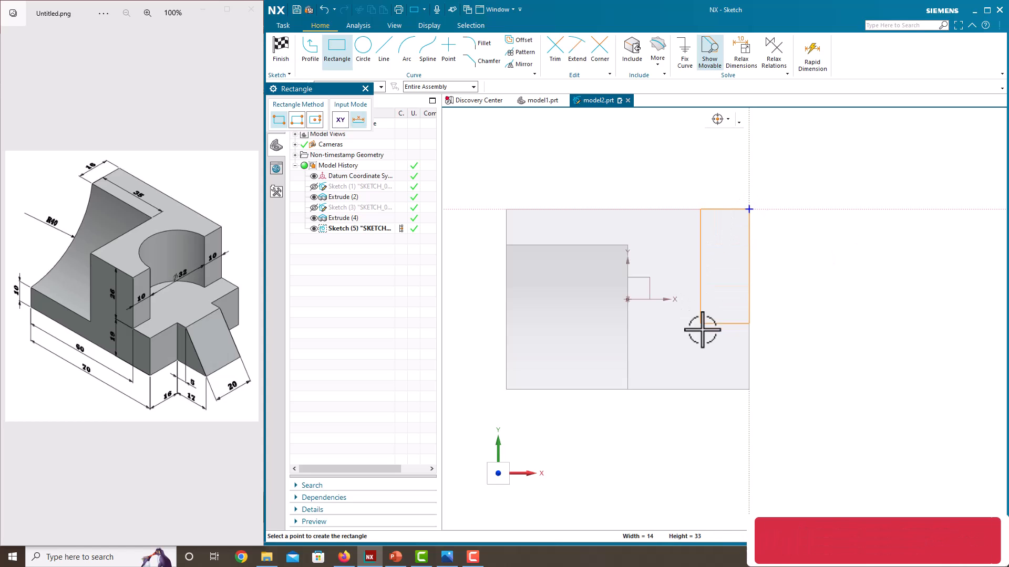
left_click(707, 389)
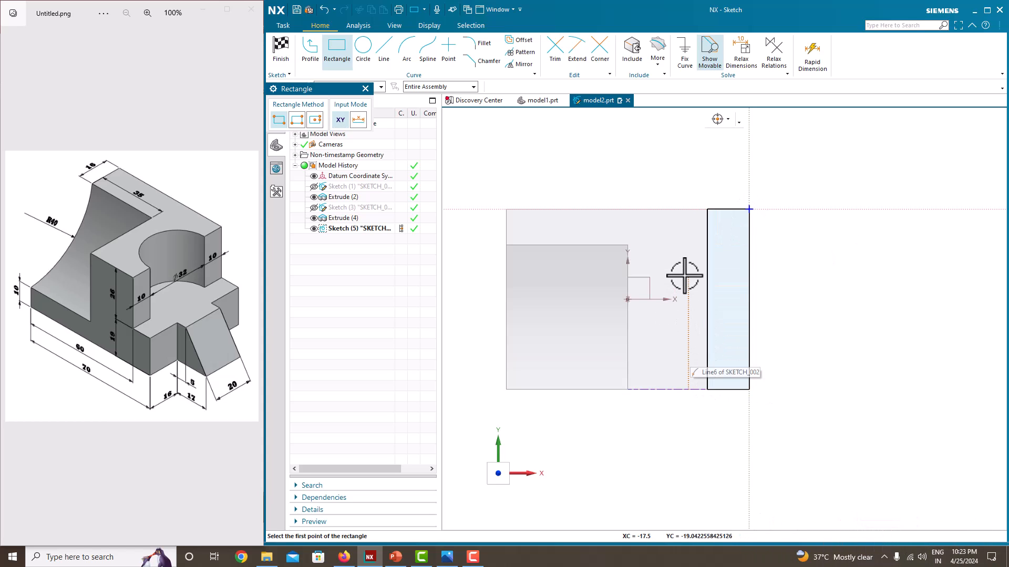
key("Escape")
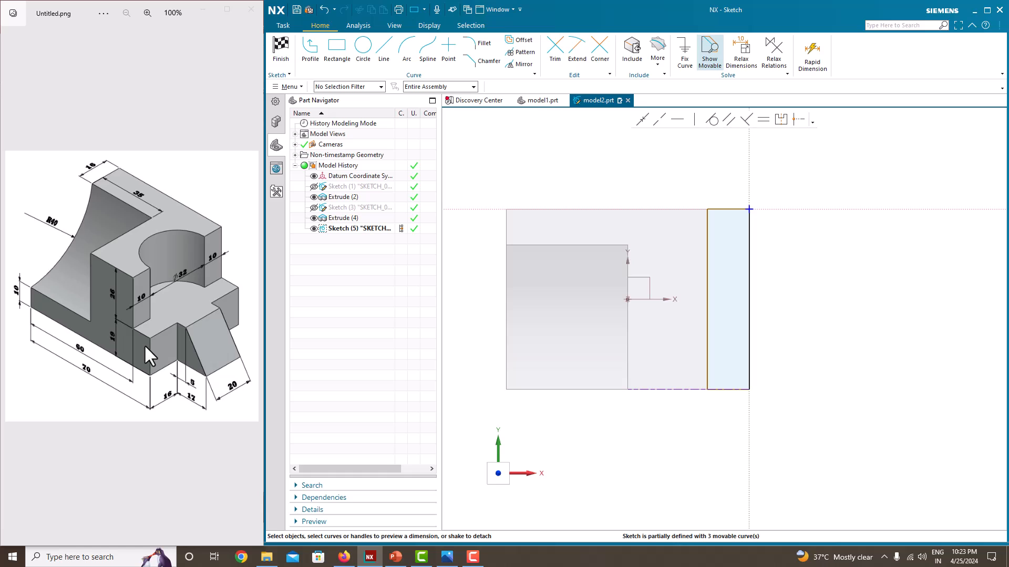
Dimension the rectangle's short side as 10 mm
left_click(731, 206)
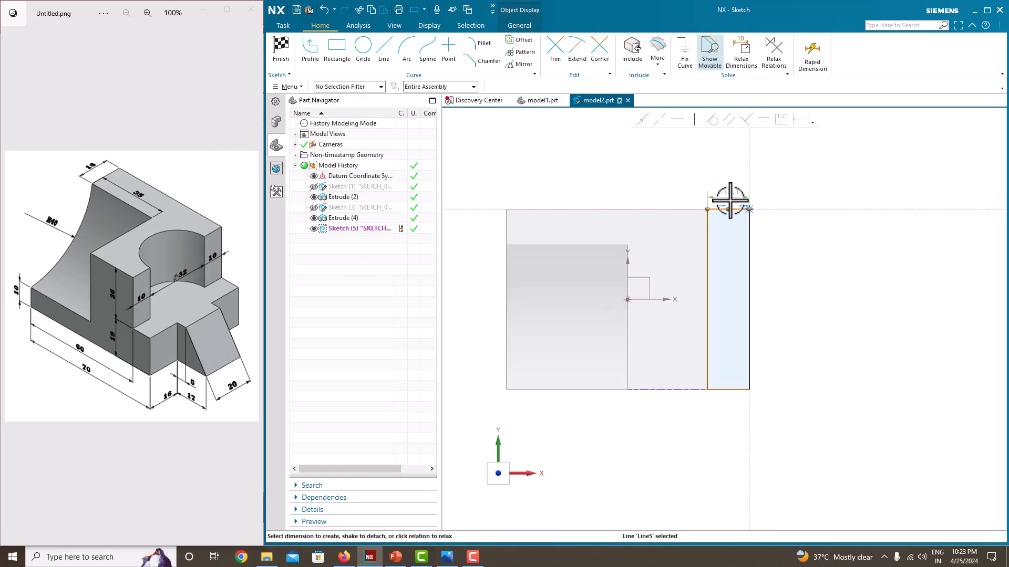
left_click(730, 193)
type("10")
key("Return")
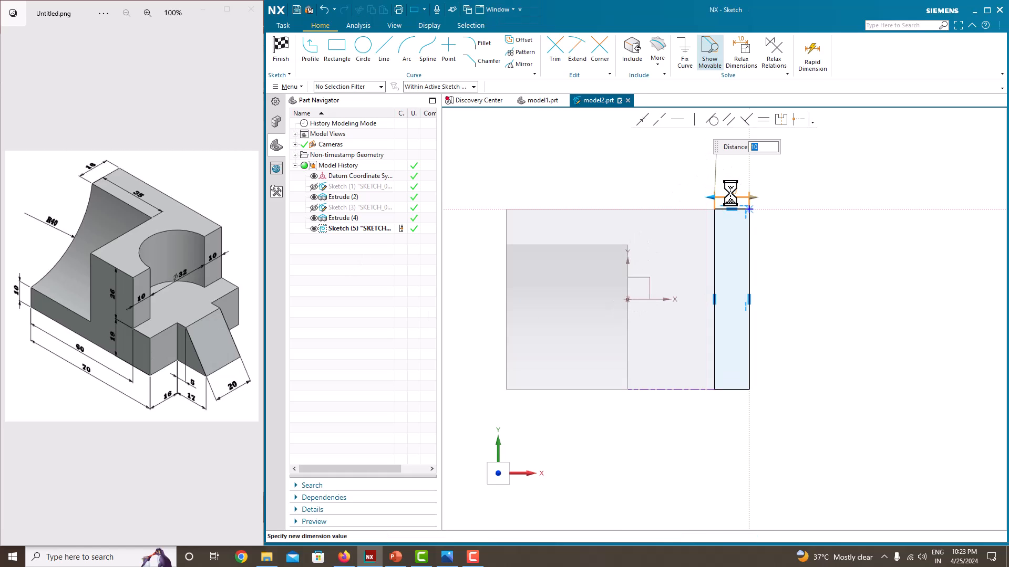
Draw a center-and-endpoints semicircular arc of about 14 mm radius centred on the midpoint of the rectangle's inner long side, bulging into the block
left_click(368, 67)
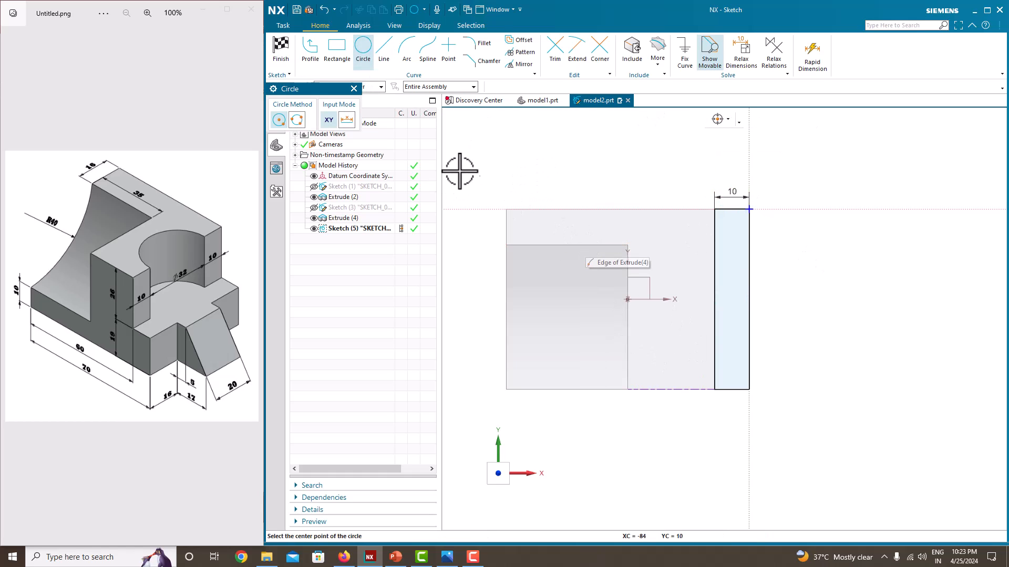
left_click(406, 51)
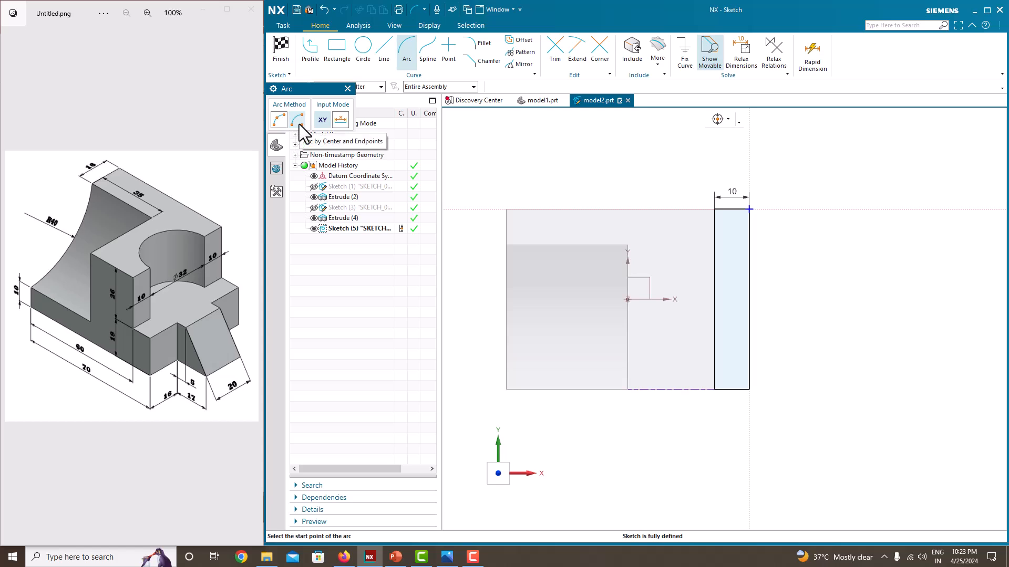
left_click(713, 300)
left_click(714, 348)
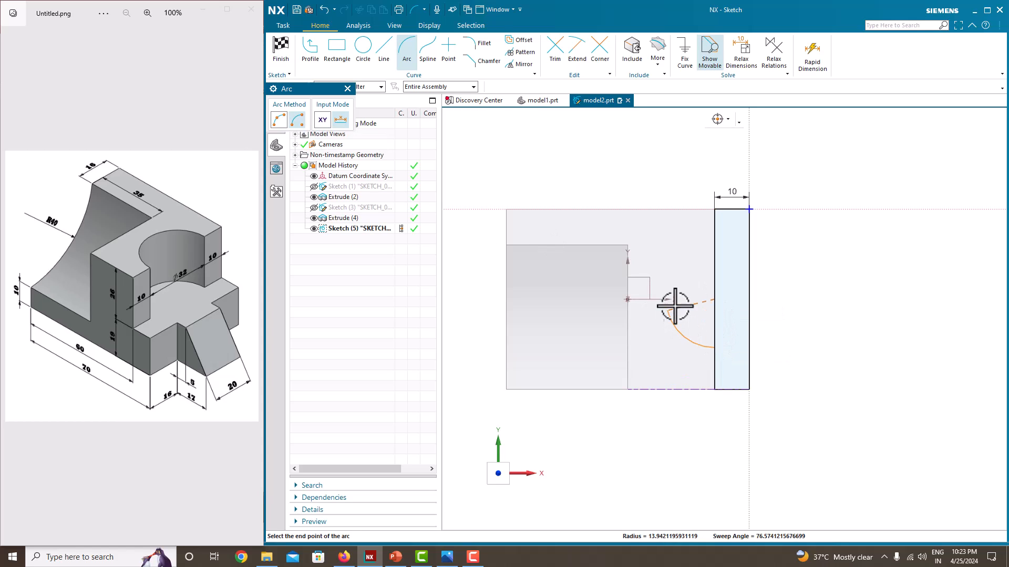
left_click(713, 248)
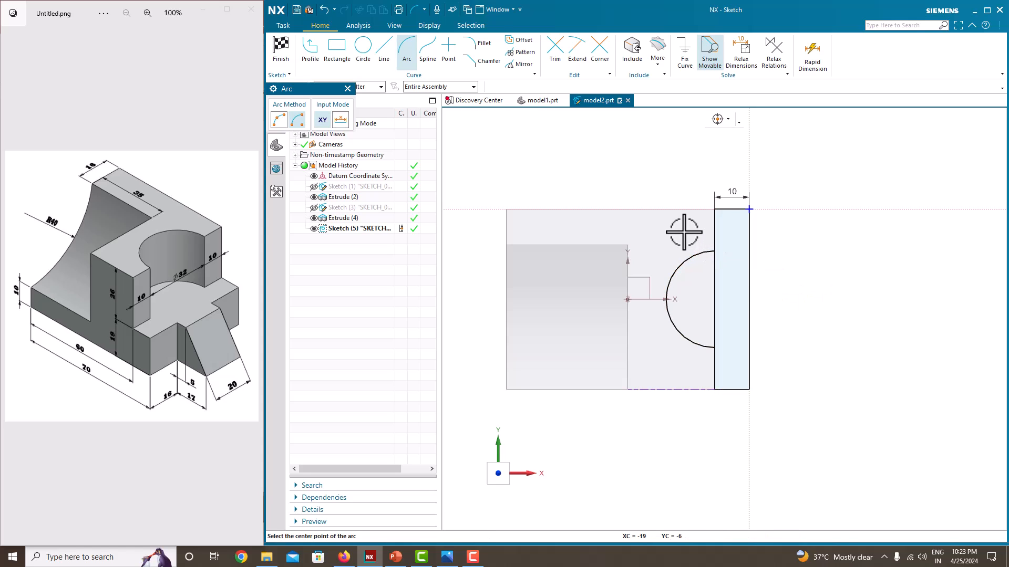
key("Escape")
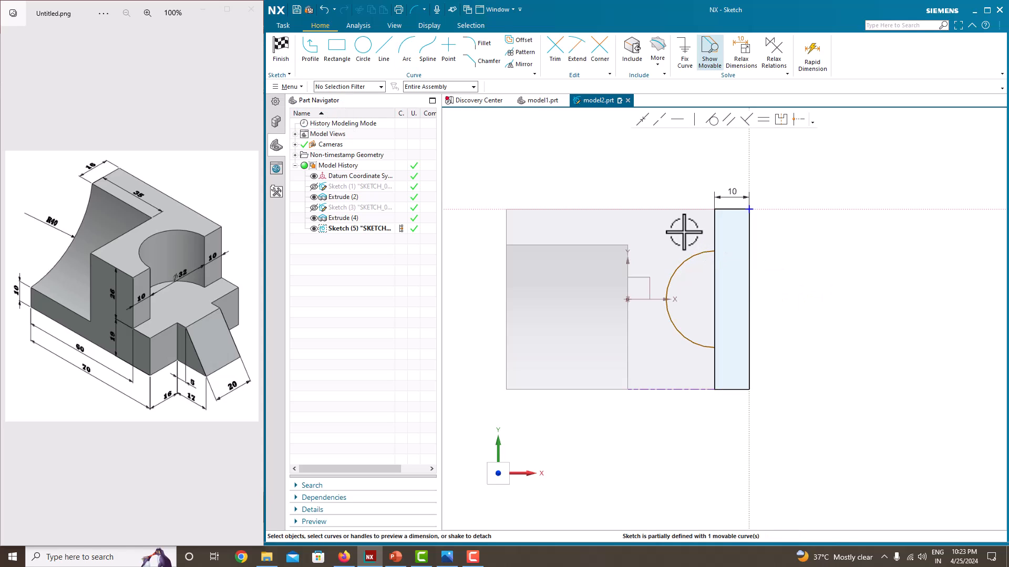
Dimension the arc's radius as 32/2 mm without keeping the formula as an expression
left_click(674, 268)
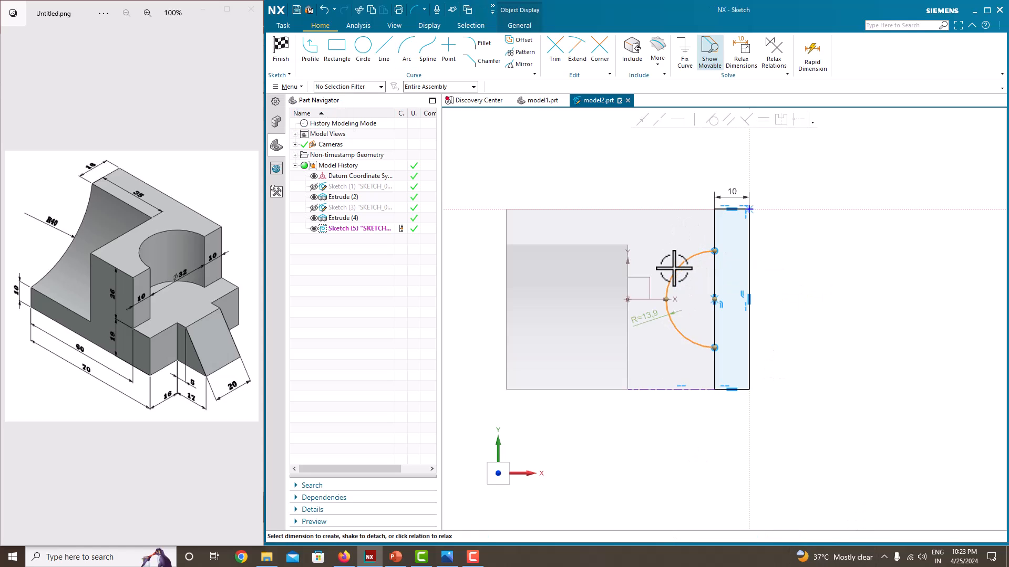
left_click(649, 322)
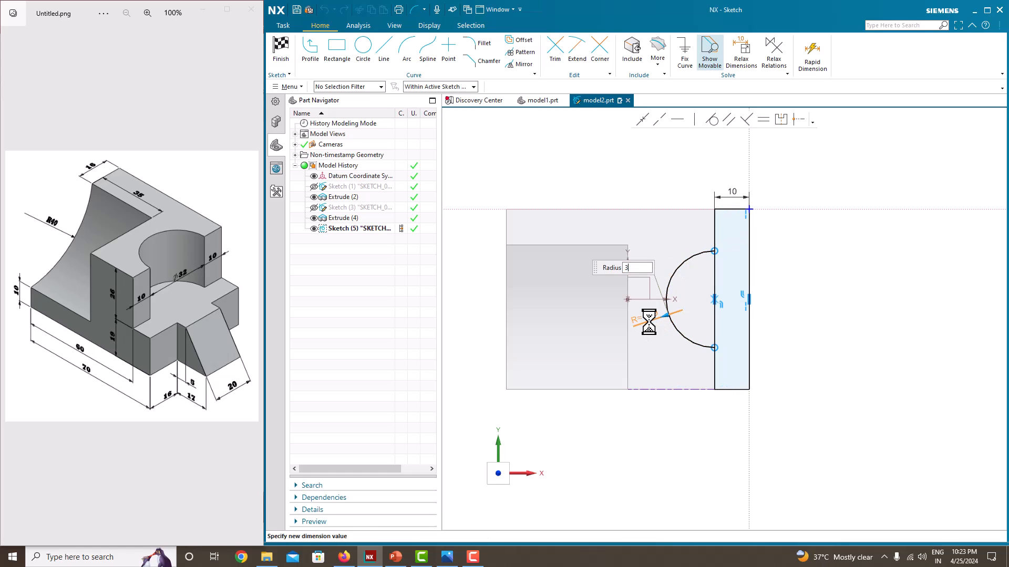
type("32/2")
key("Return")
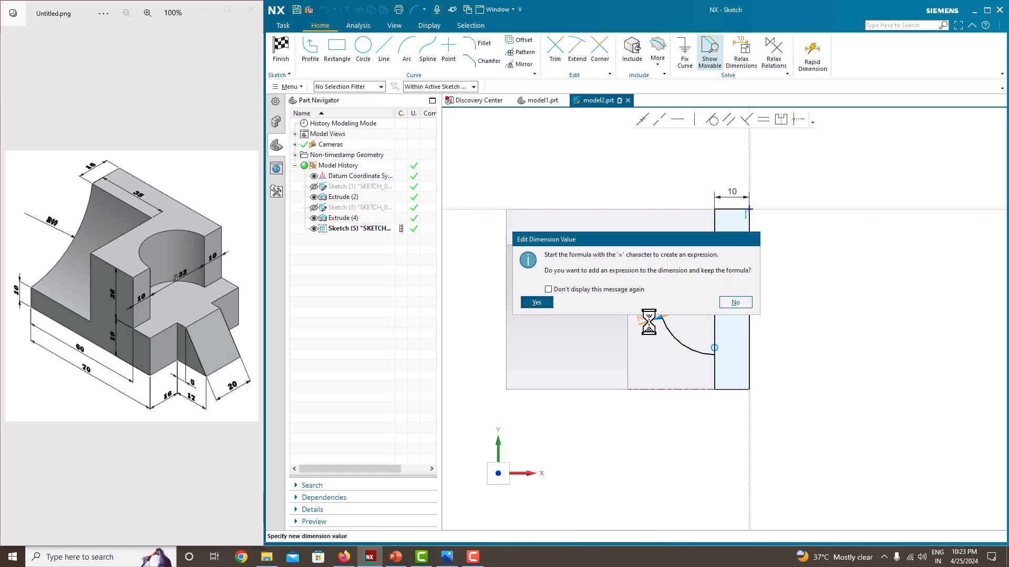
left_click(736, 302)
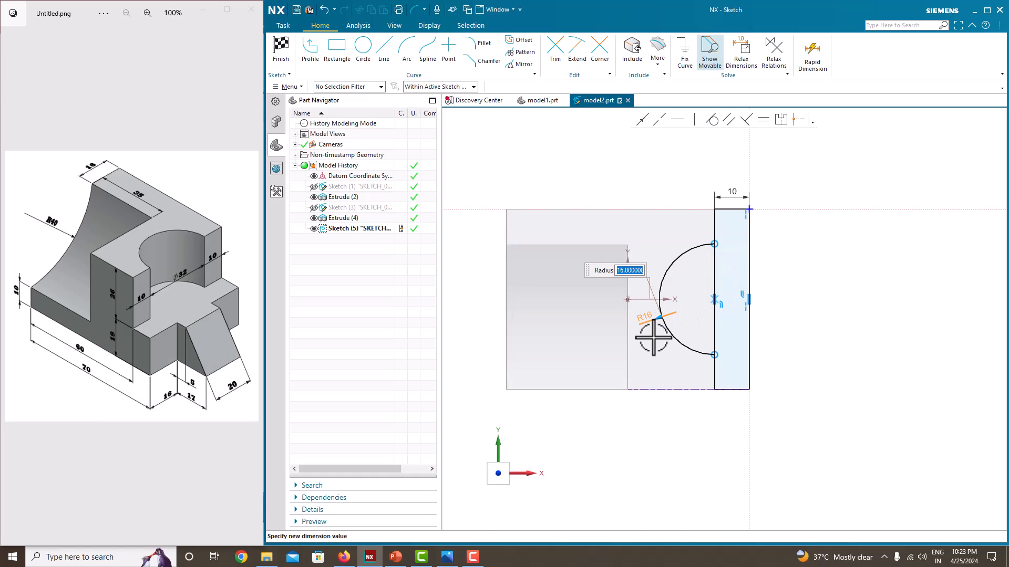
Trim away the portion of the rectangle's inner long side that spans the R16 arc, leaving one closed pocket profile
key("Escape")
scroll(703, 324, "up", 2)
scroll(702, 324, "down", 1)
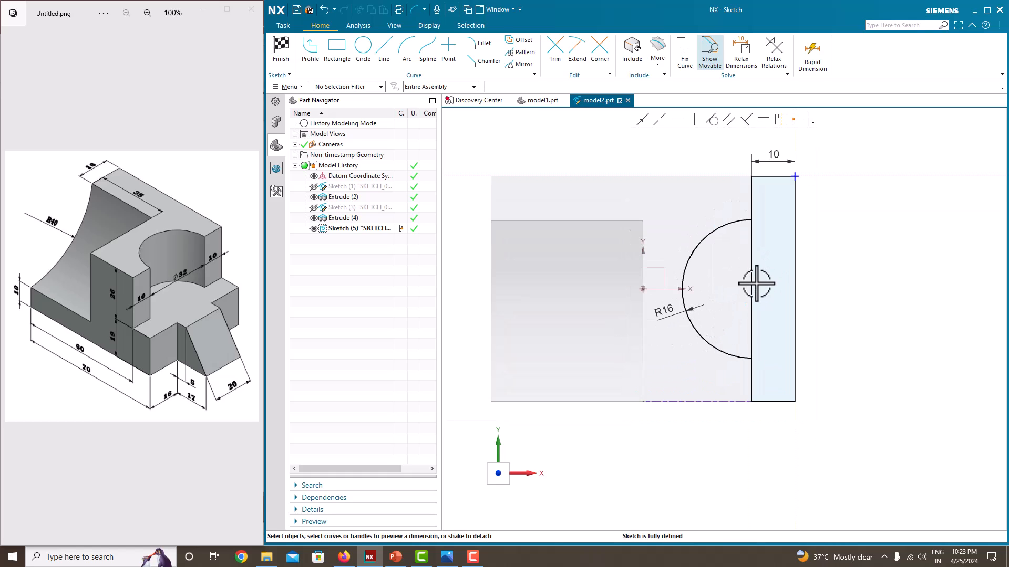
left_click(556, 53)
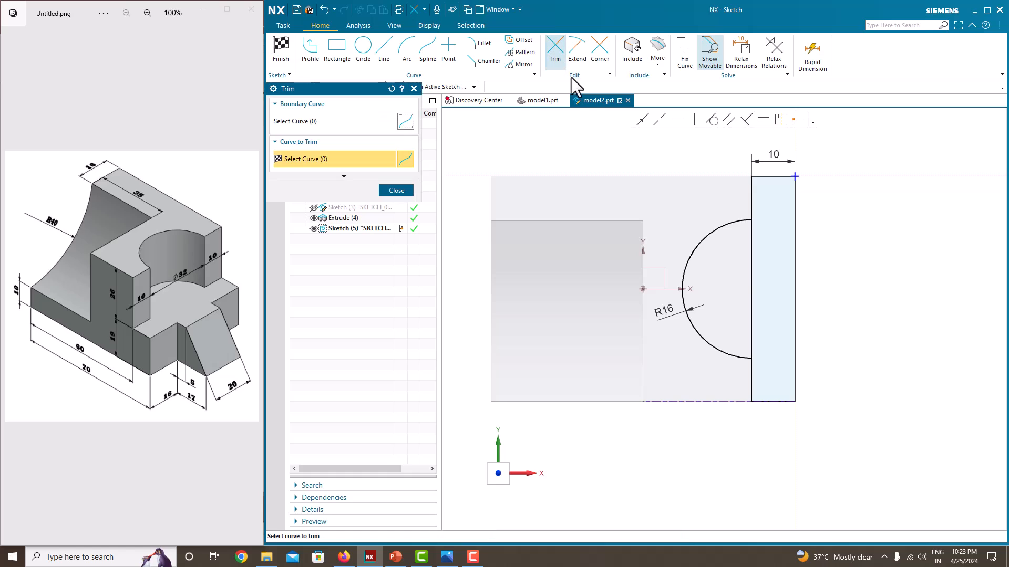
left_click(750, 269)
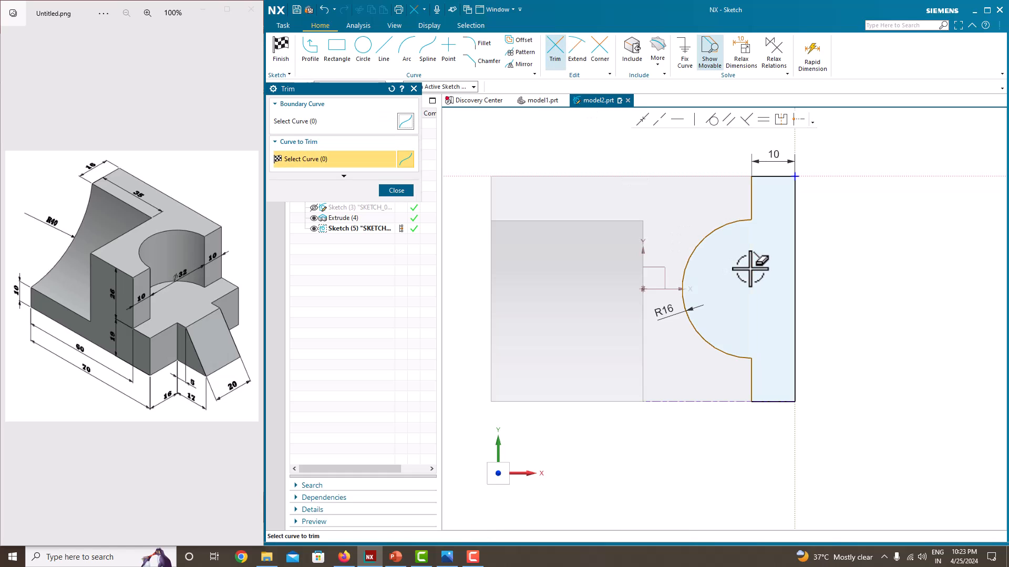
left_click(404, 194)
scroll(647, 281, "down", 3)
scroll(676, 266, "up", 2)
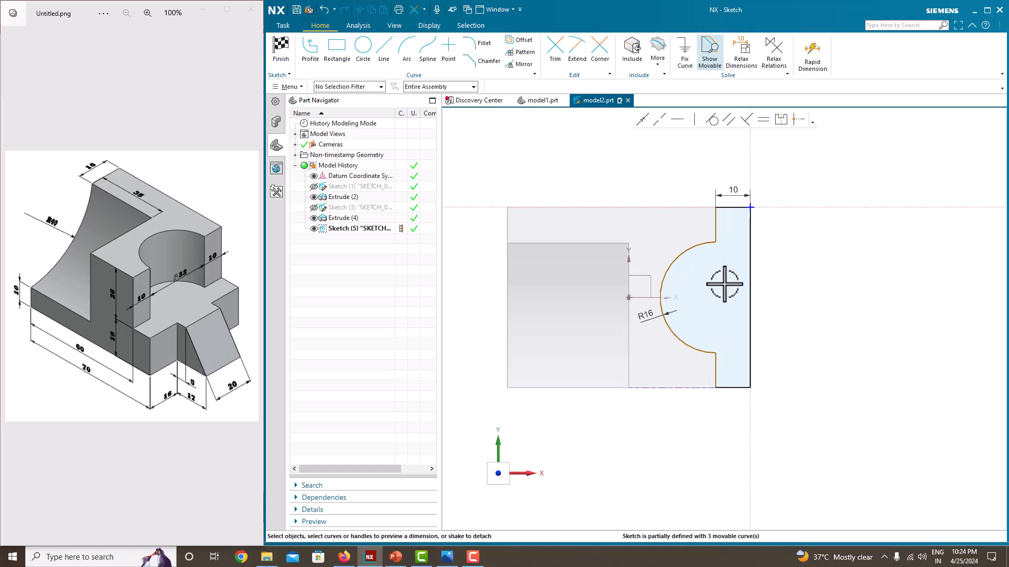
Dimension the arc's centre from the block's lower edge and from the profile's outer long side, accepting the proposed distances
left_click(674, 261)
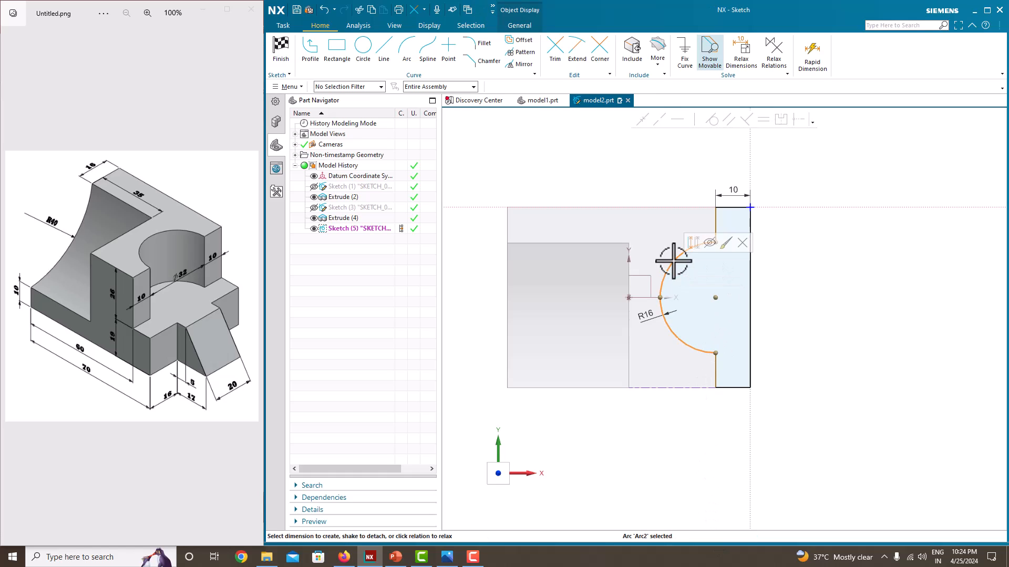
left_click(718, 297)
left_click(702, 388)
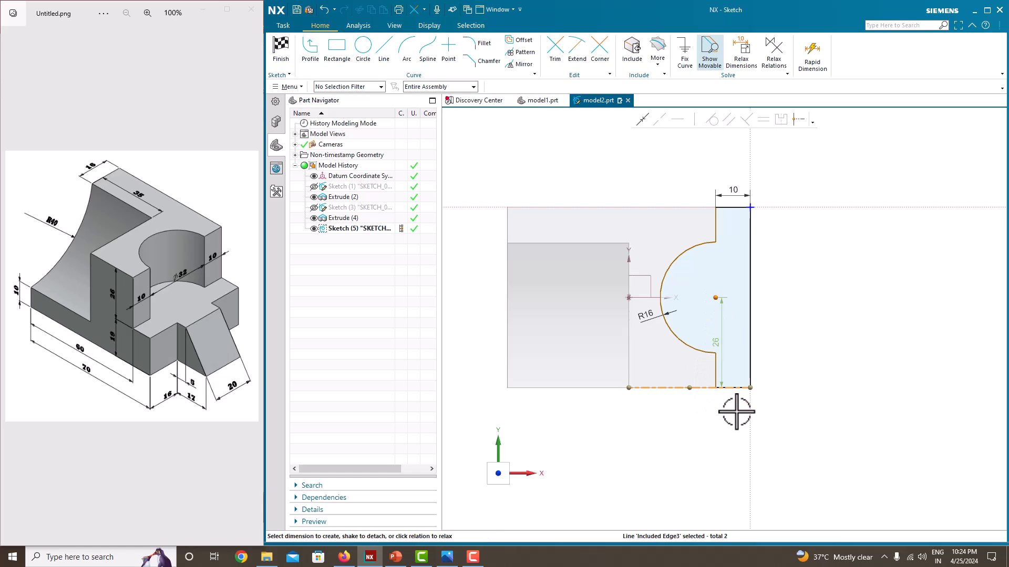
left_click(720, 343)
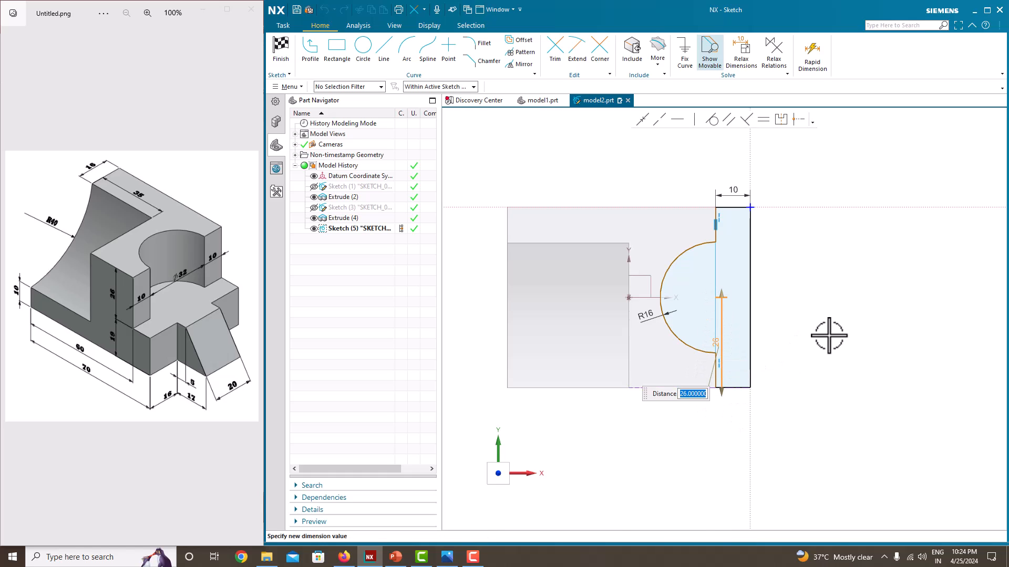
key("Return")
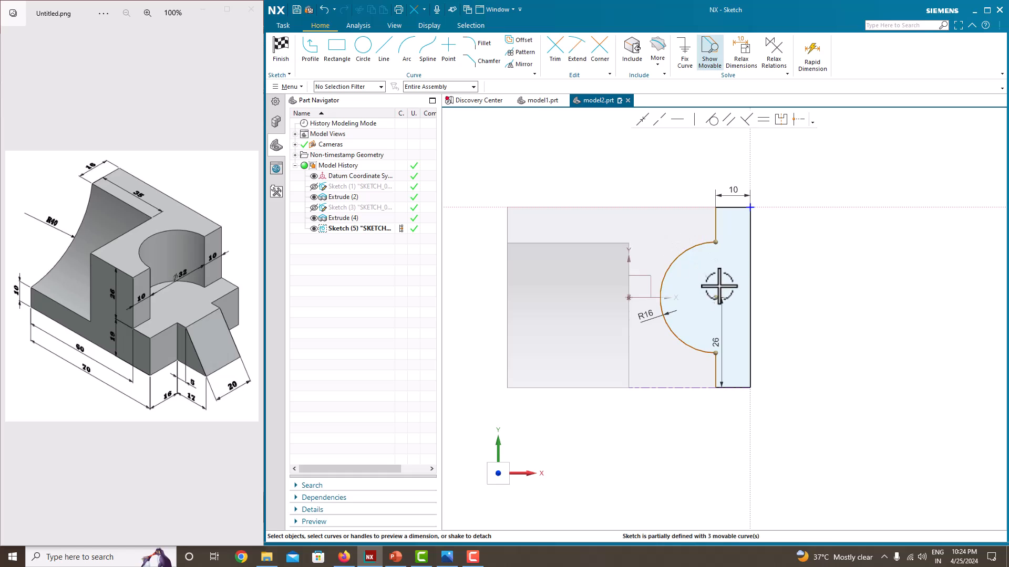
left_click(715, 297)
left_click(749, 298)
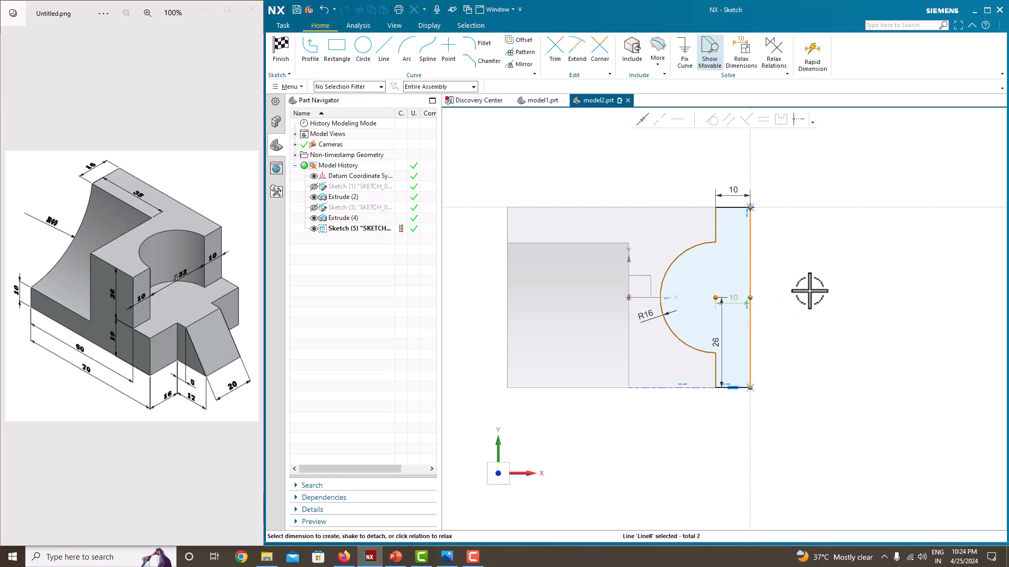
left_click(732, 297)
left_click(810, 307)
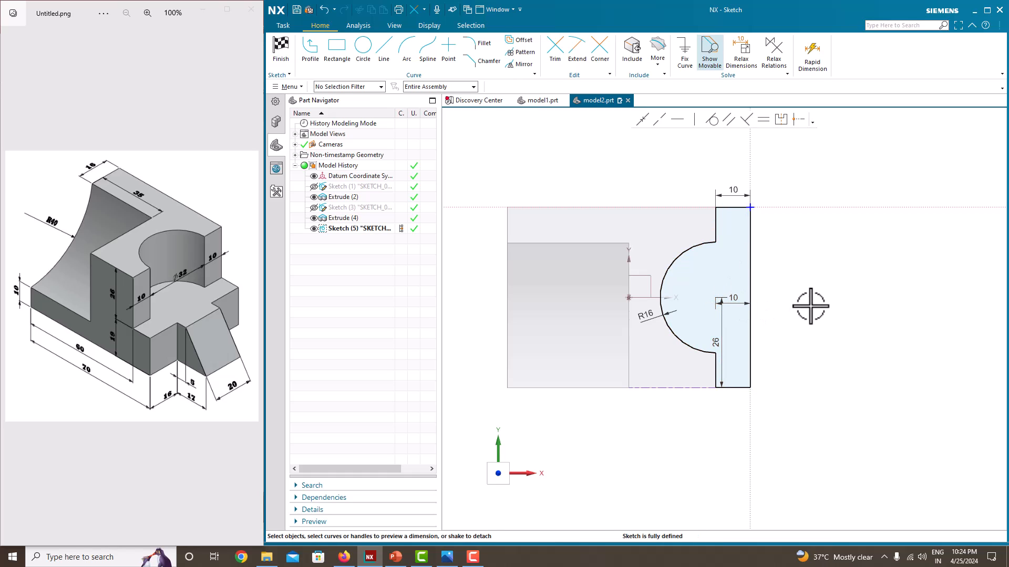
Finish the sketch and extrude the pocket profile 26 mm downward into the block as a subtraction
right_click(841, 272)
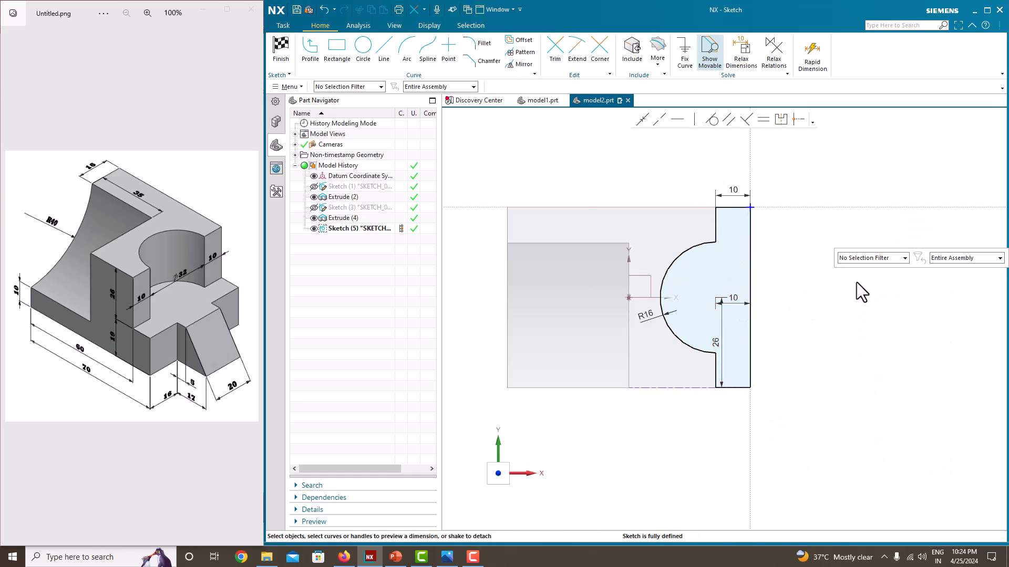
left_click(856, 279)
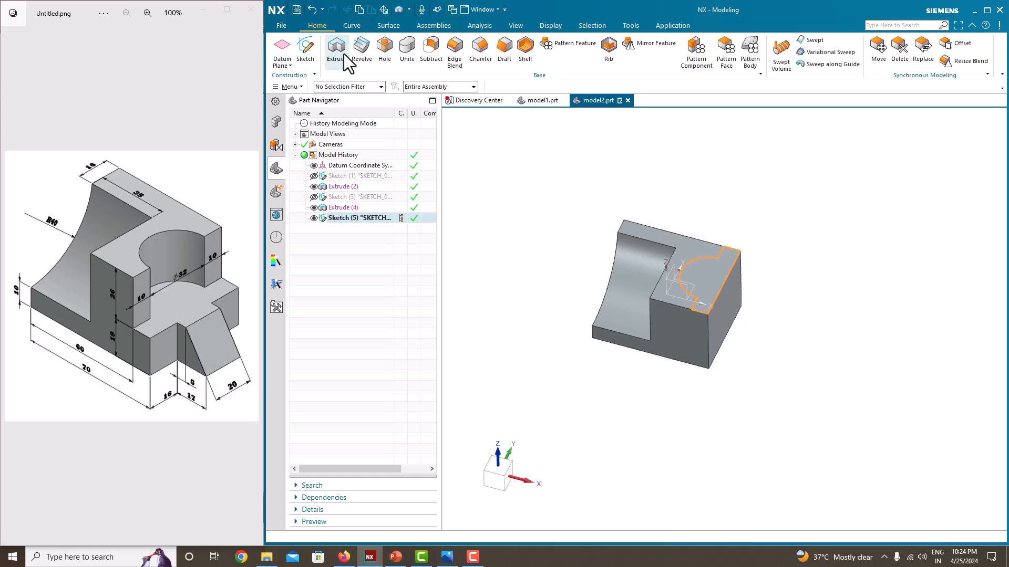
left_click(337, 50)
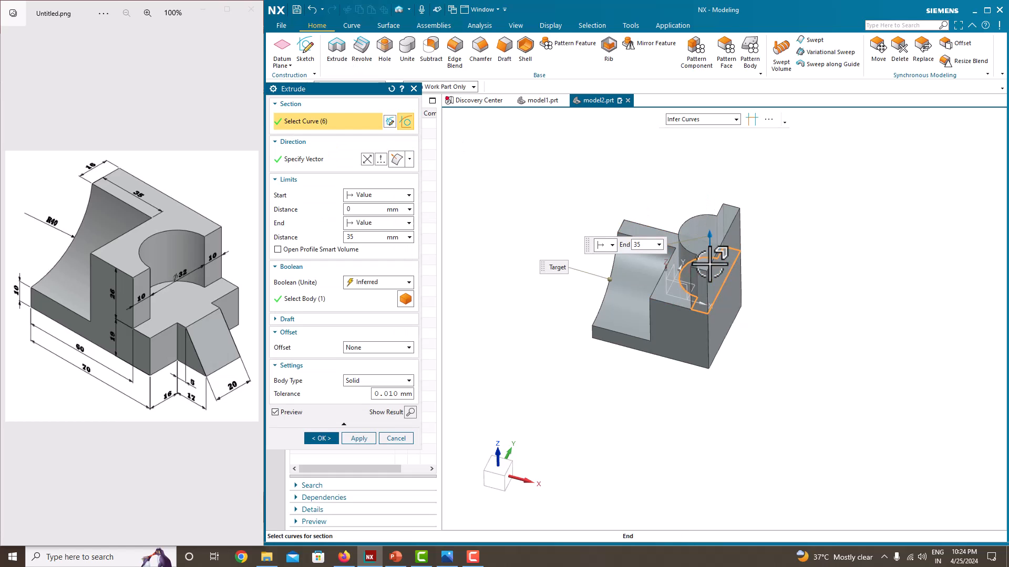
left_click_drag(713, 337, 710, 314)
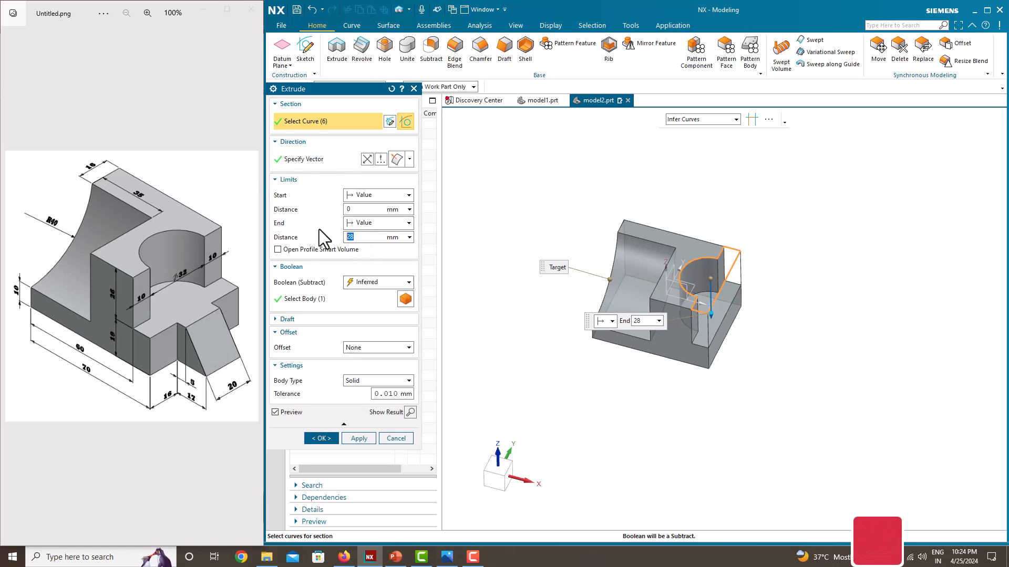
key("BackSpace")
type("6")
key("Return")
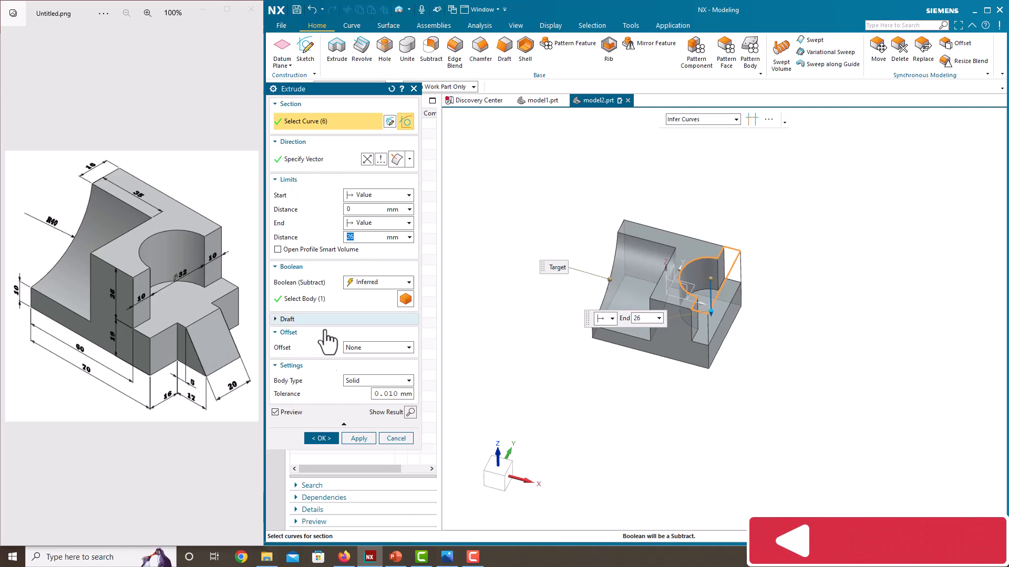
left_click(321, 439)
middle_click_drag(638, 314, 647, 327)
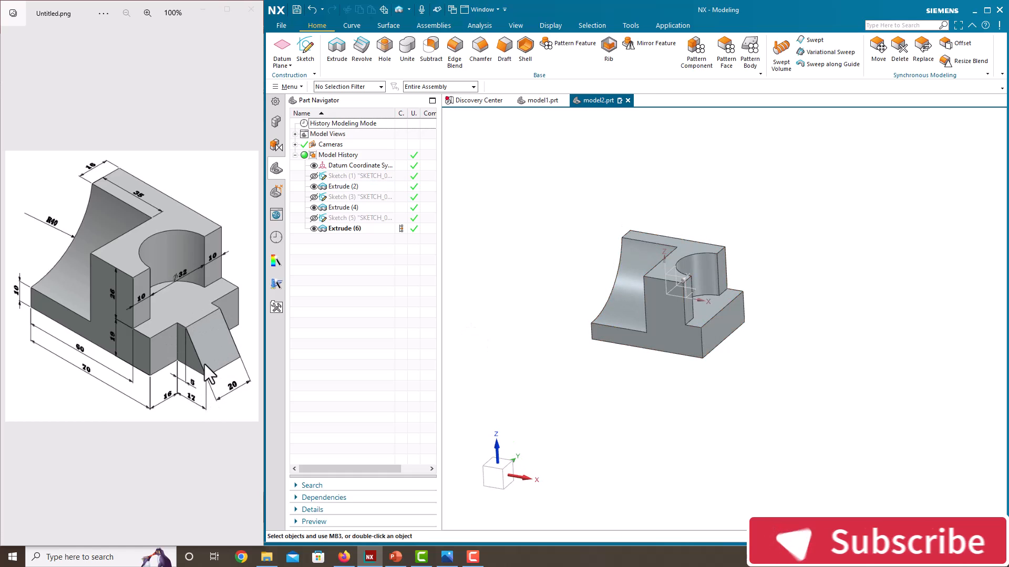
left_click(307, 43)
mouse_move(761, 399)
middle_mouse_down()
mouse_move(786, 415)
mouse_move(782, 405)
middle_mouse_up()
left_click(759, 266)
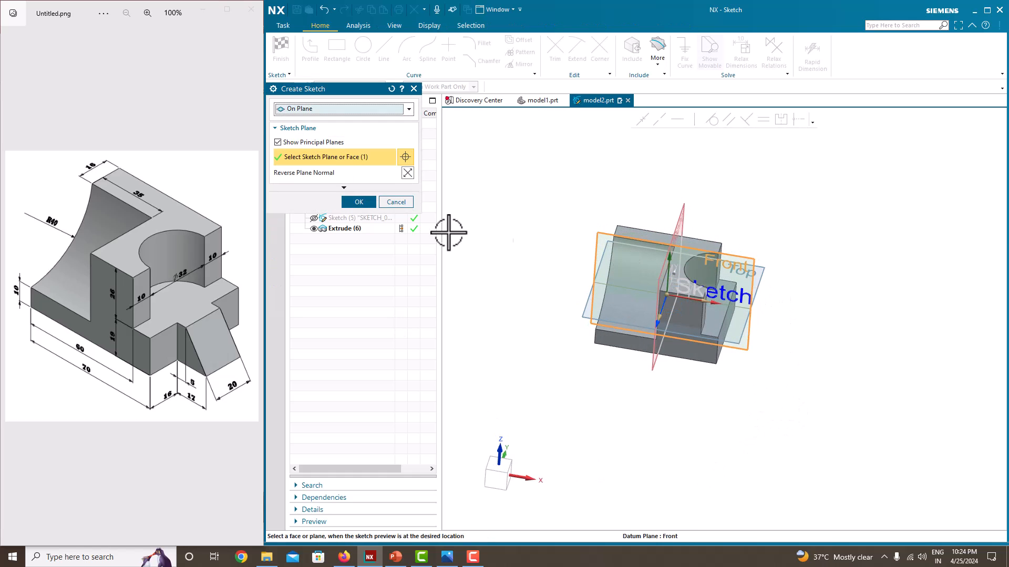
left_click(360, 204)
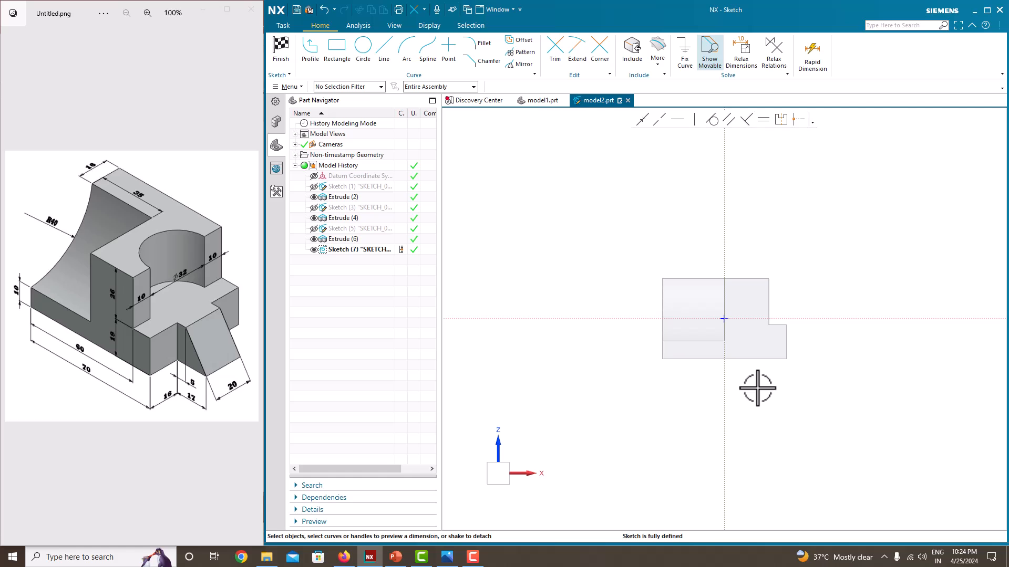
mouse_move(757, 388)
middle_mouse_down()
mouse_move(743, 353)
mouse_move(725, 356)
mouse_move(707, 392)
mouse_move(747, 419)
mouse_move(736, 435)
middle_mouse_up()
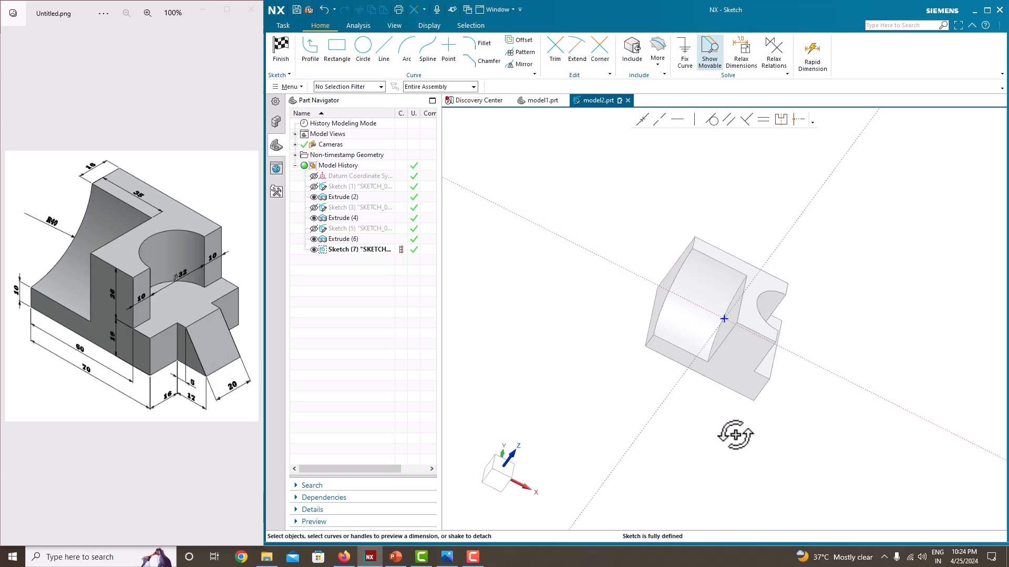
left_click(282, 65)
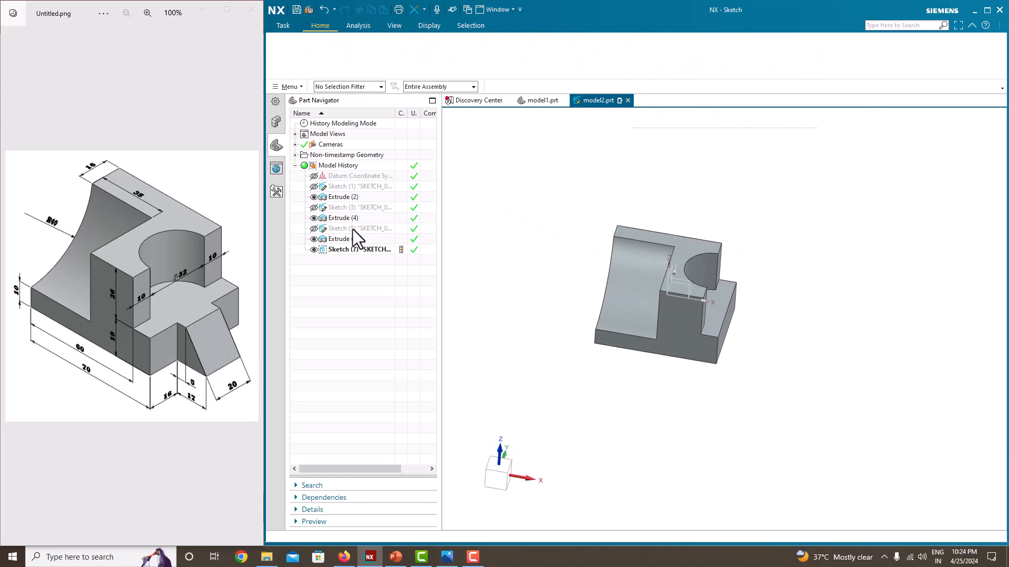
right_click(355, 240)
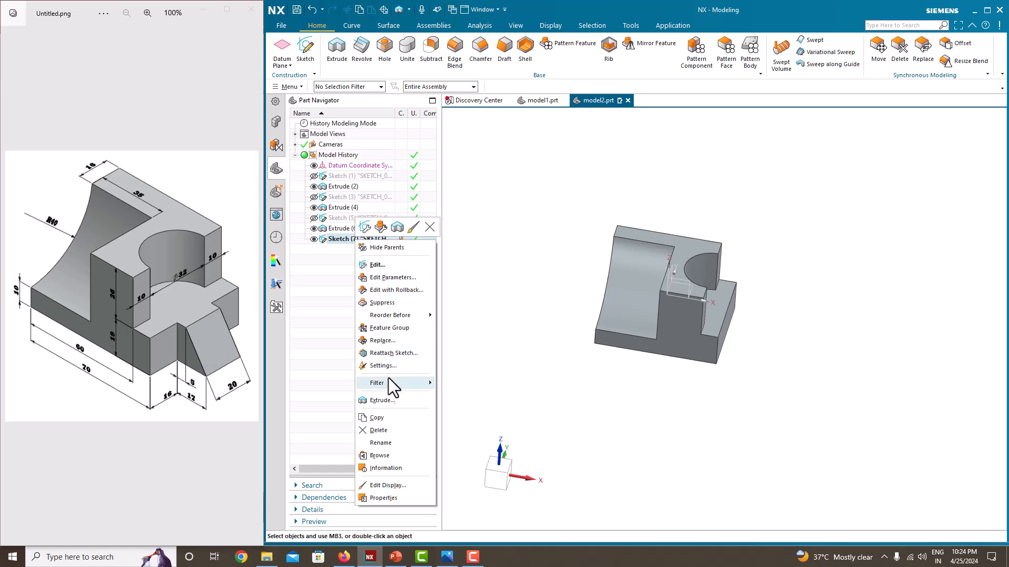
left_click(378, 430)
Start a new sketch on the Front datum plane through the middle of the part
middle_click_drag(513, 377, 604, 362)
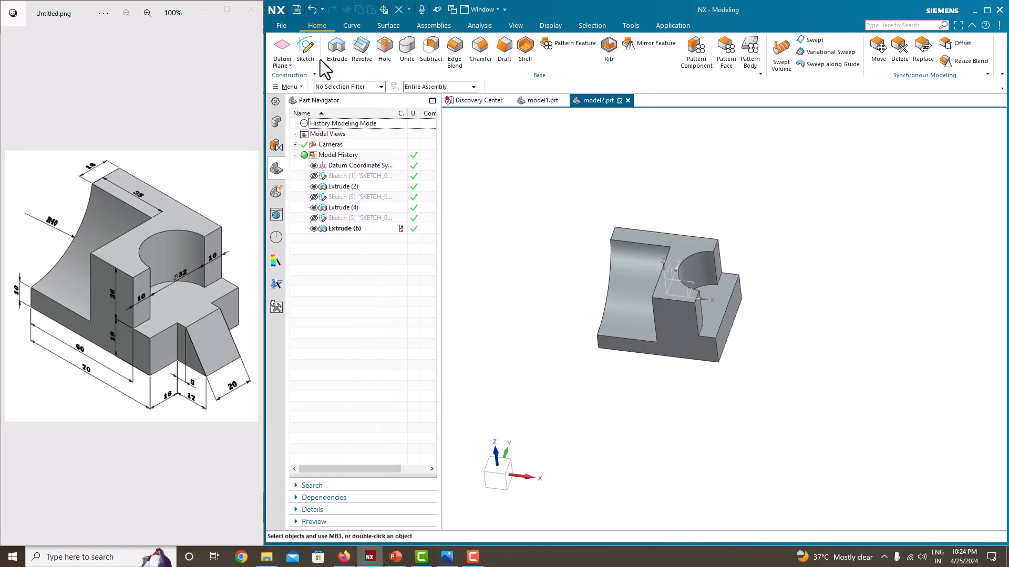
left_click(306, 50)
mouse_move(604, 297)
middle_mouse_down()
mouse_move(580, 310)
mouse_move(592, 308)
mouse_move(590, 342)
mouse_move(588, 307)
mouse_move(604, 329)
middle_mouse_up()
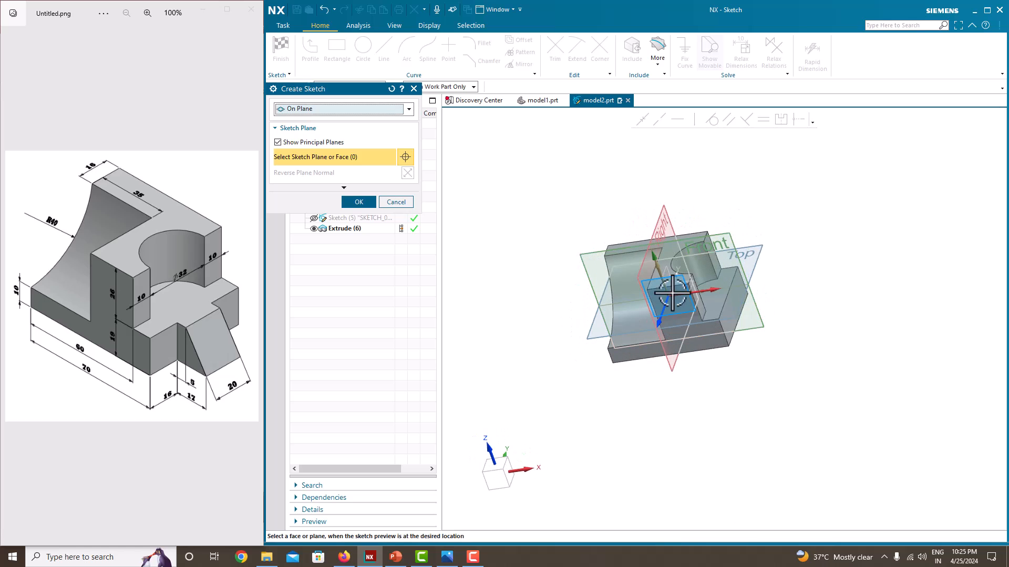
left_click(732, 244)
mouse_move(756, 338)
middle_mouse_down()
mouse_move(720, 349)
mouse_move(763, 347)
mouse_move(738, 341)
middle_mouse_up()
scroll(724, 320, "up", 3)
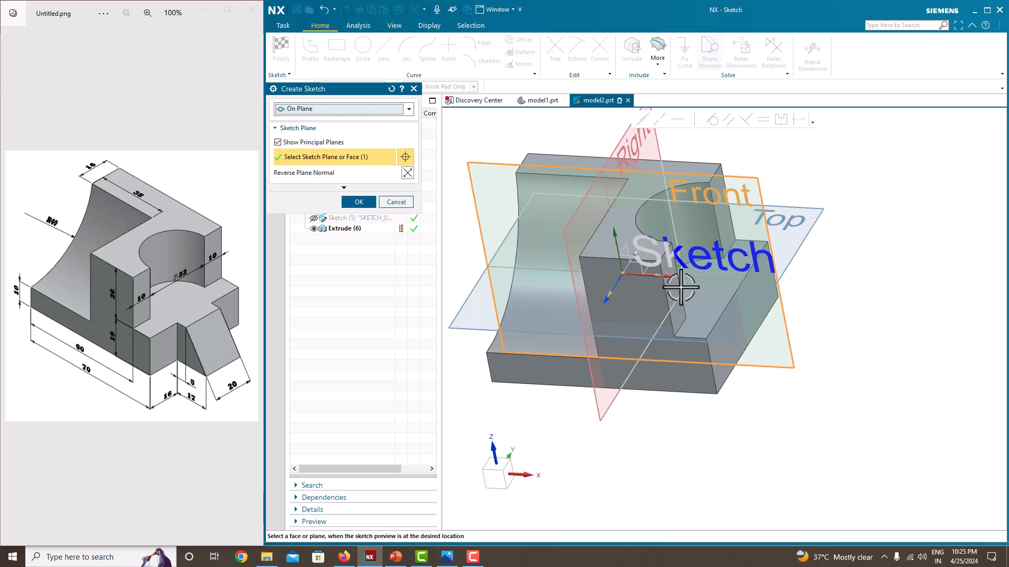
left_click(356, 203)
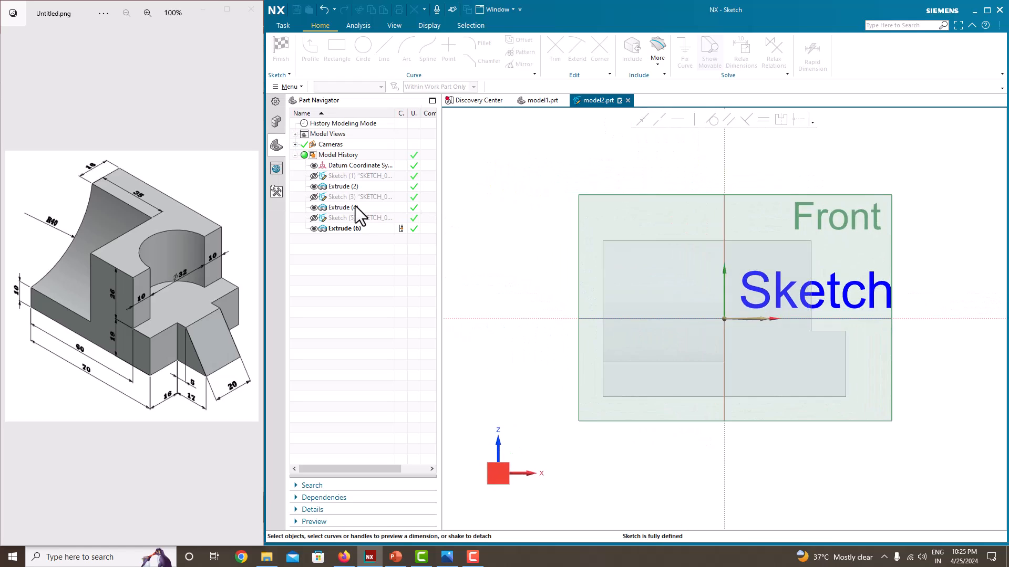
Sketch a wedge outline off the low step's end face: a top line about 9 mm, a longer bottom line and a sloping line about 28 mm
scroll(752, 378, "down", 2)
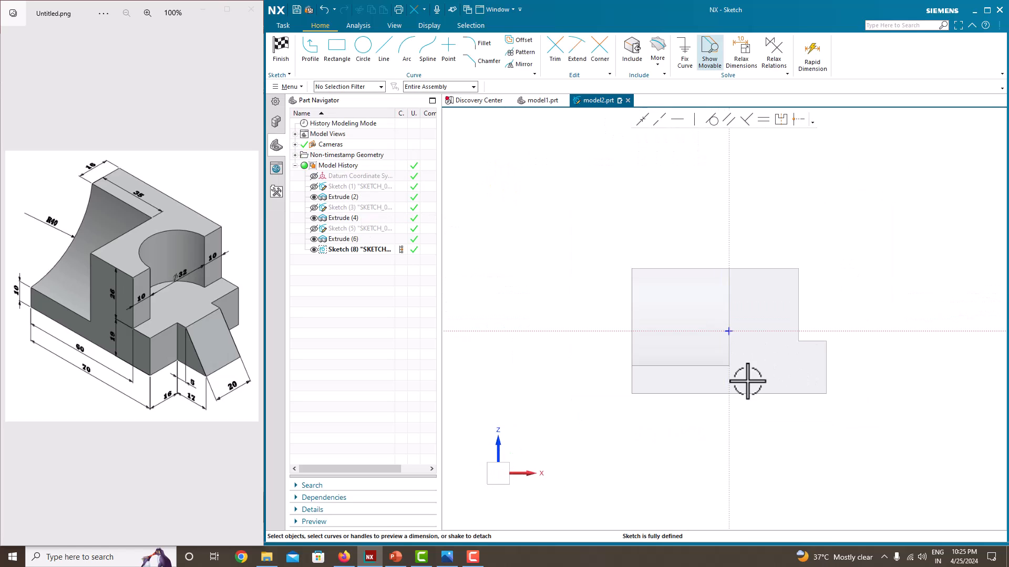
scroll(841, 390, "up", 4)
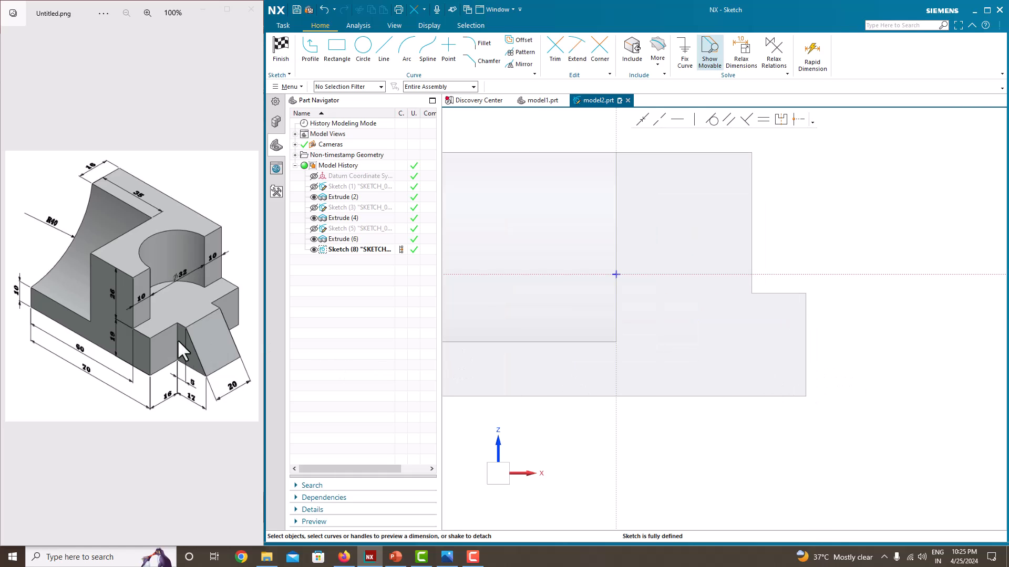
scroll(880, 343, "down", 1)
left_click(311, 58)
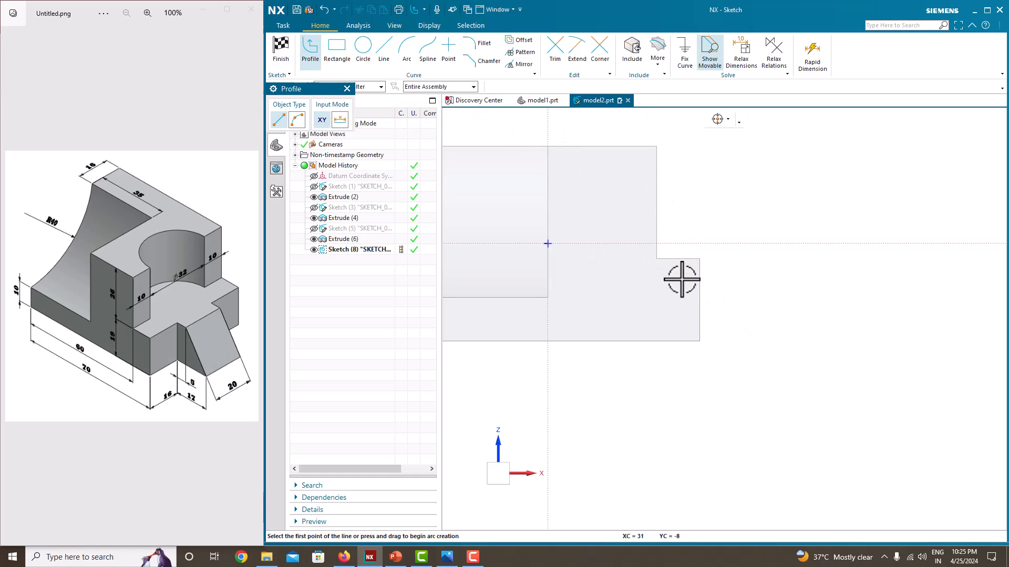
left_click(699, 258)
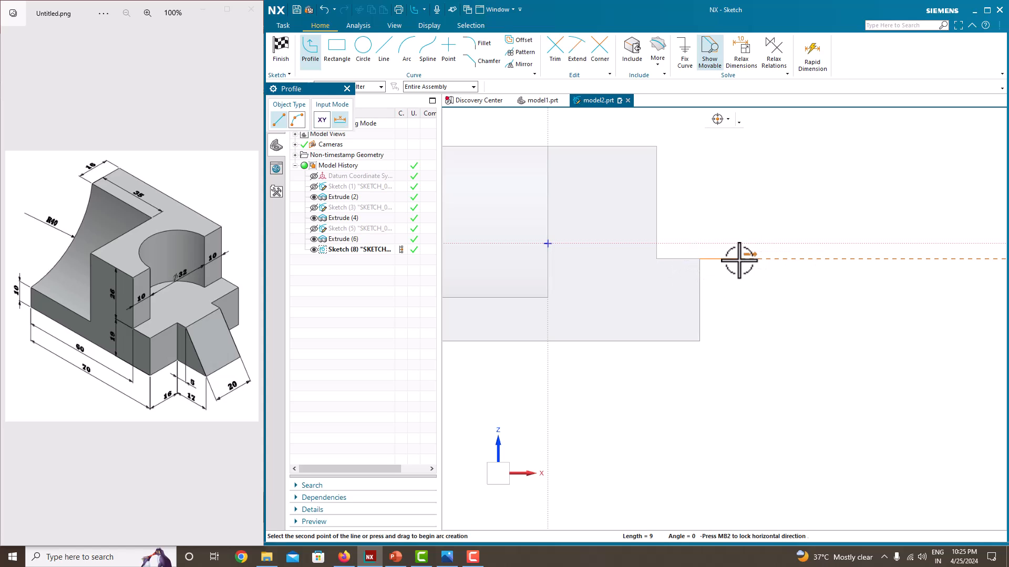
left_click(738, 259)
key("Escape")
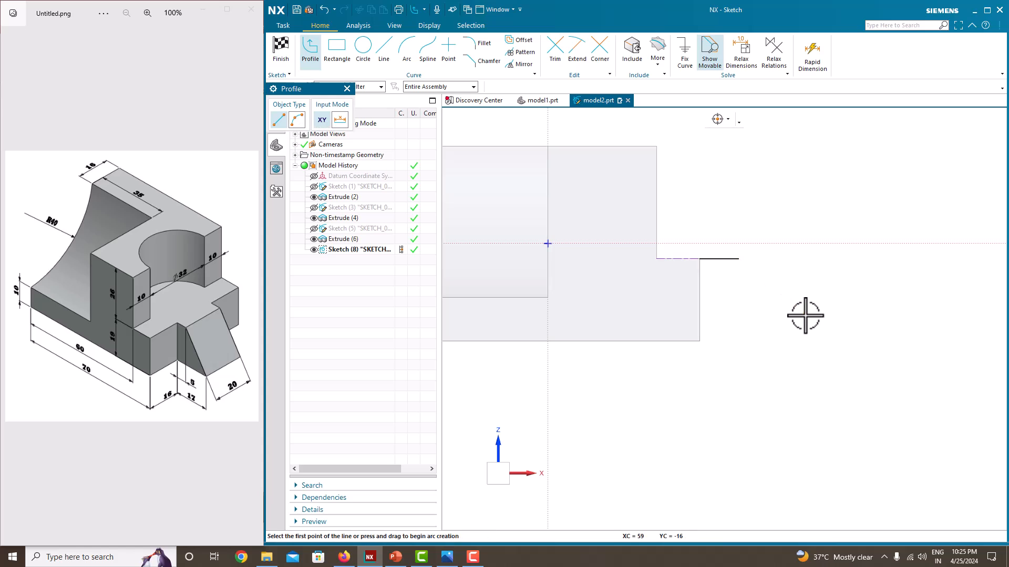
left_click(700, 340)
left_click(825, 341)
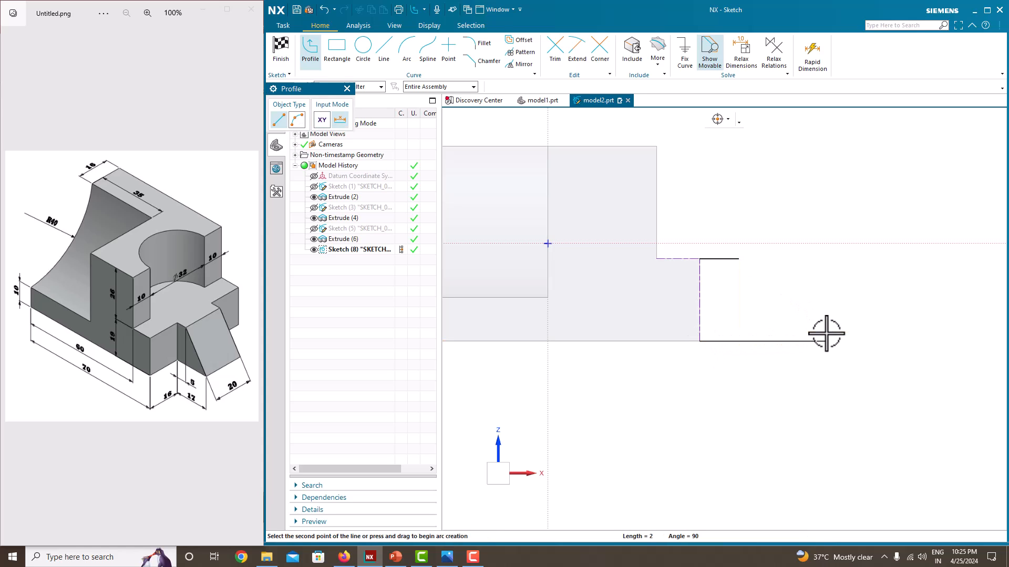
left_click(738, 259)
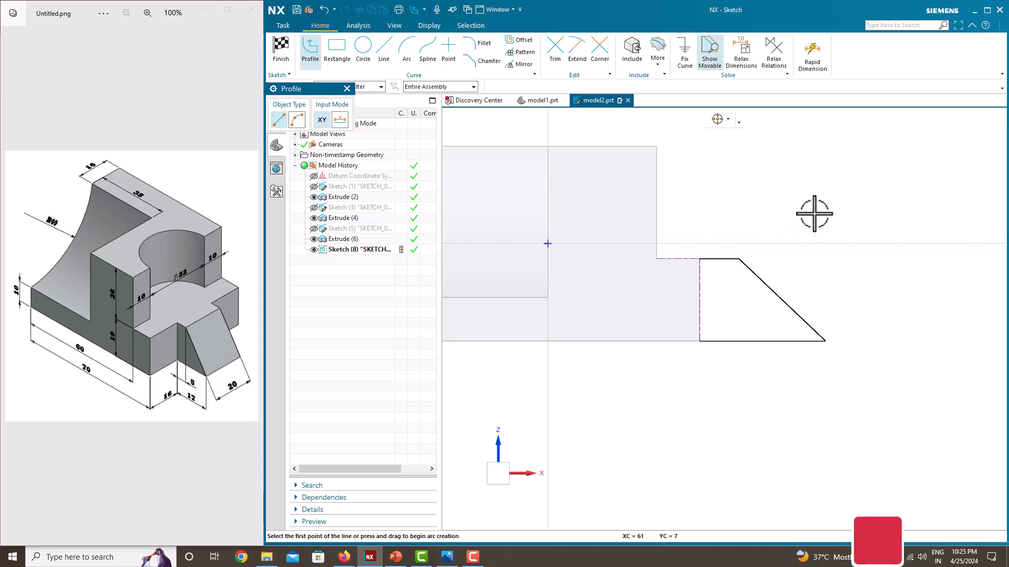
key("Escape")
Dimension the wedge outline's bottom line as 17 mm
scroll(778, 270, "up", 2)
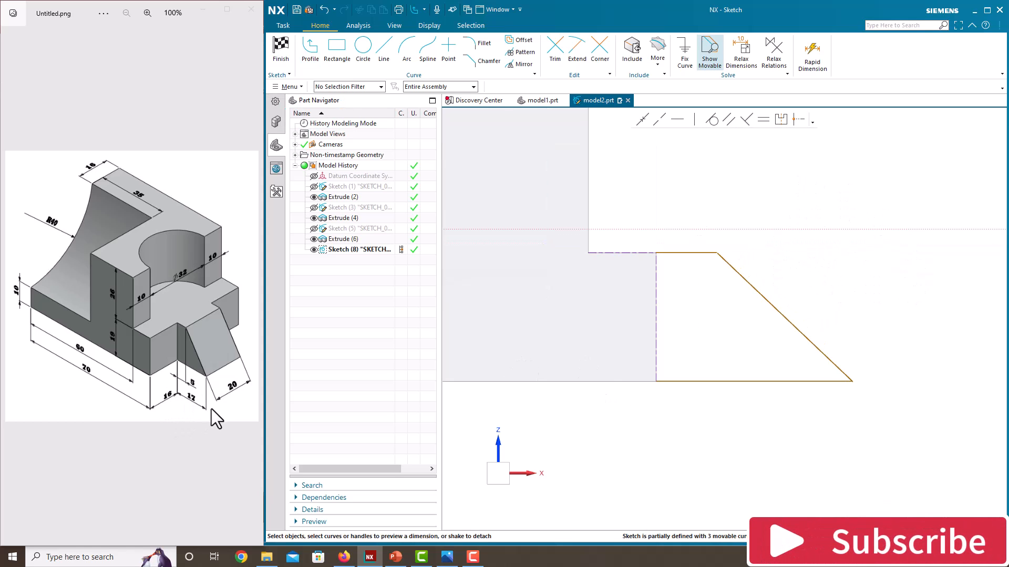
key("d")
left_click(714, 381)
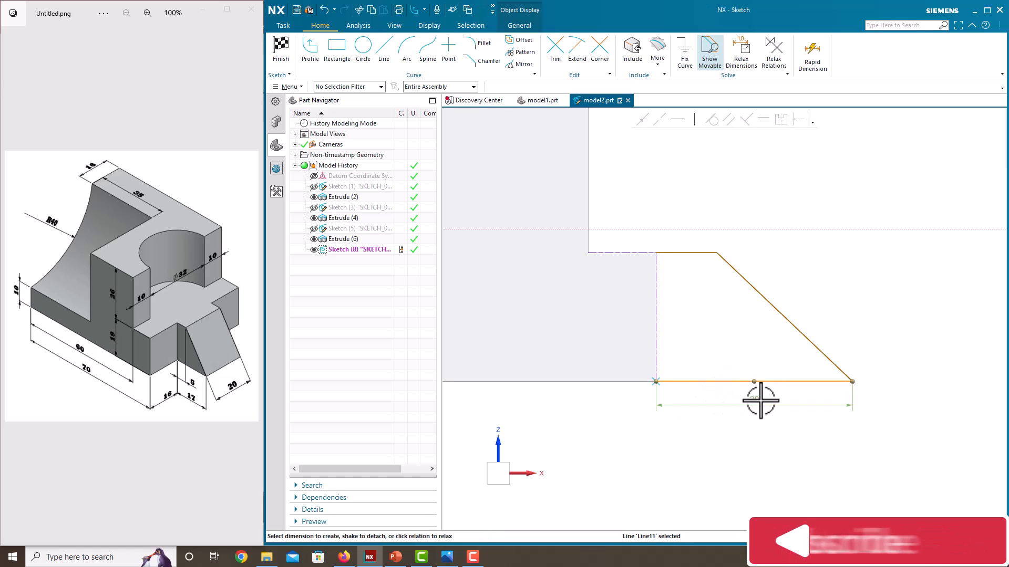
left_click(760, 401)
type("17")
key("Return")
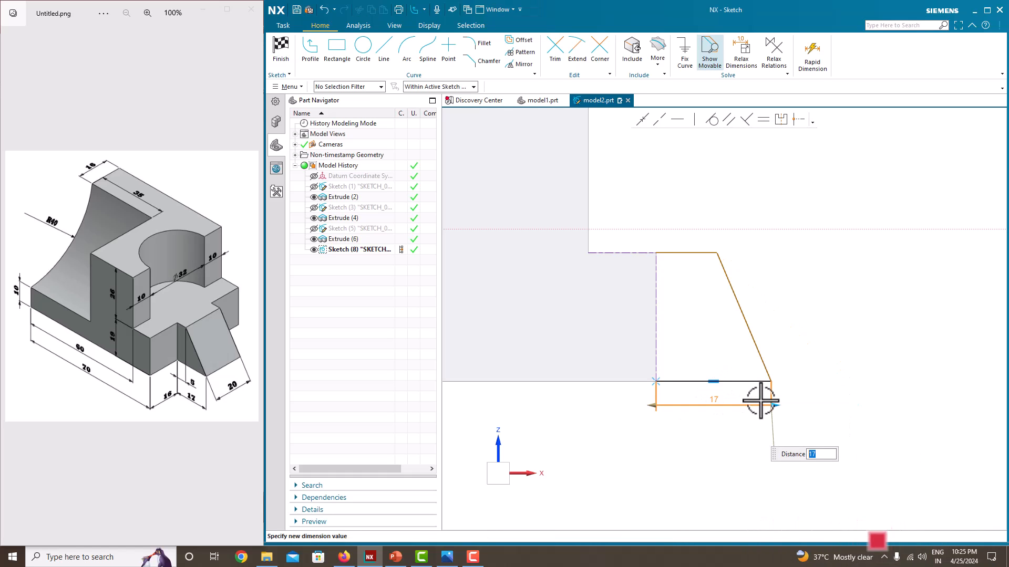
Dimension the wedge outline's top line as 5 mm
key("Escape")
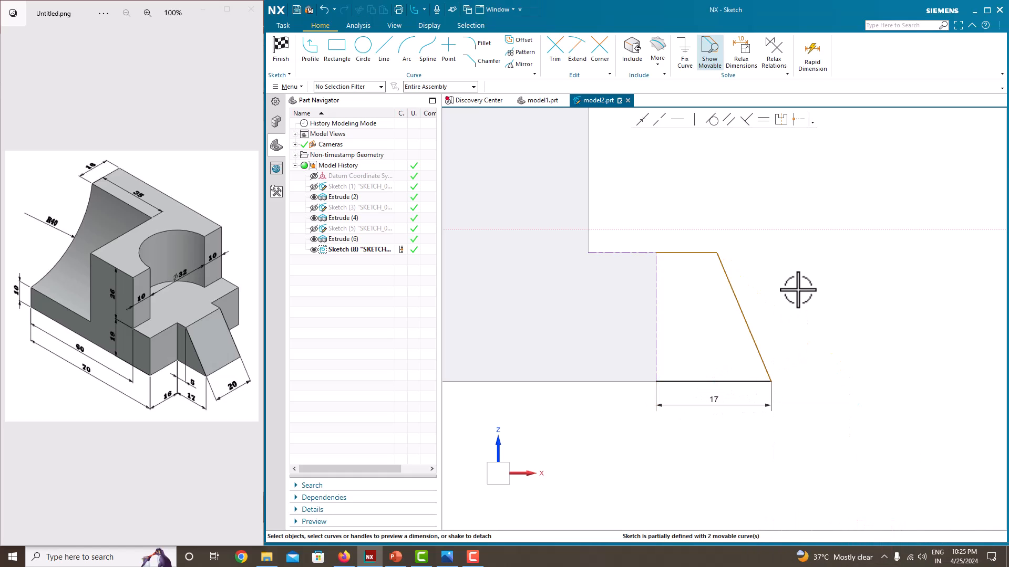
left_click(685, 254)
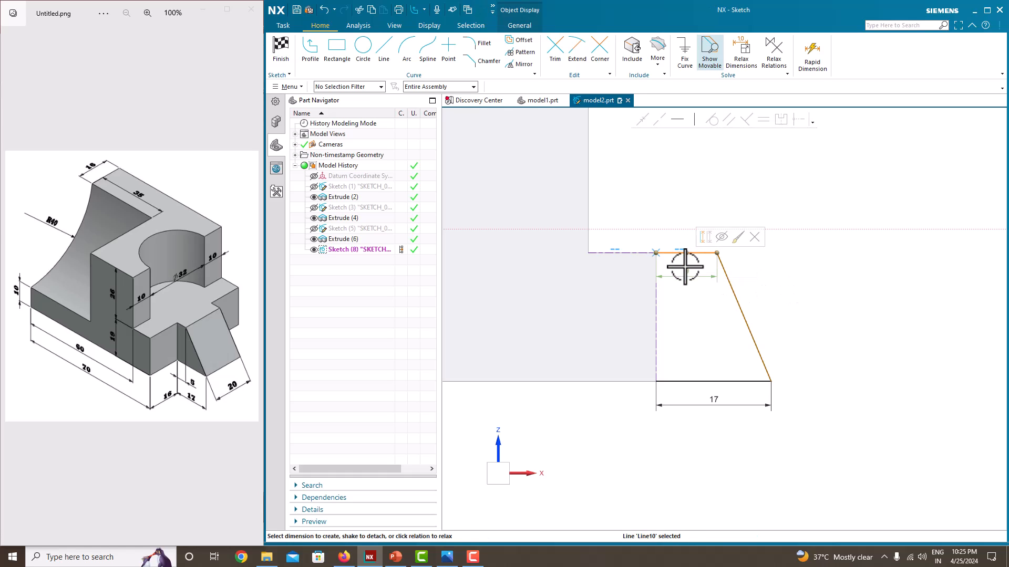
key("d")
left_click(686, 228)
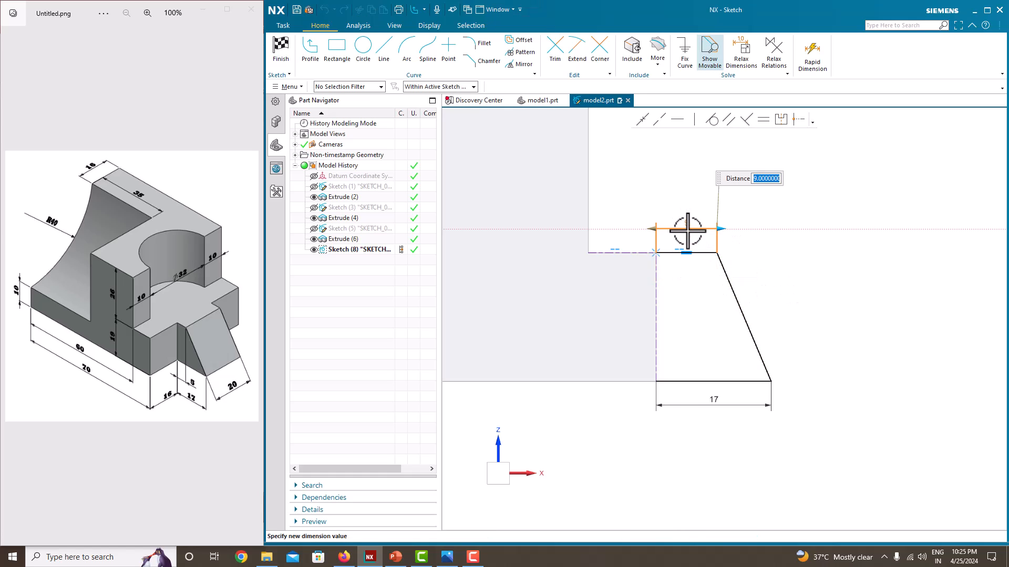
type("5")
key("Return")
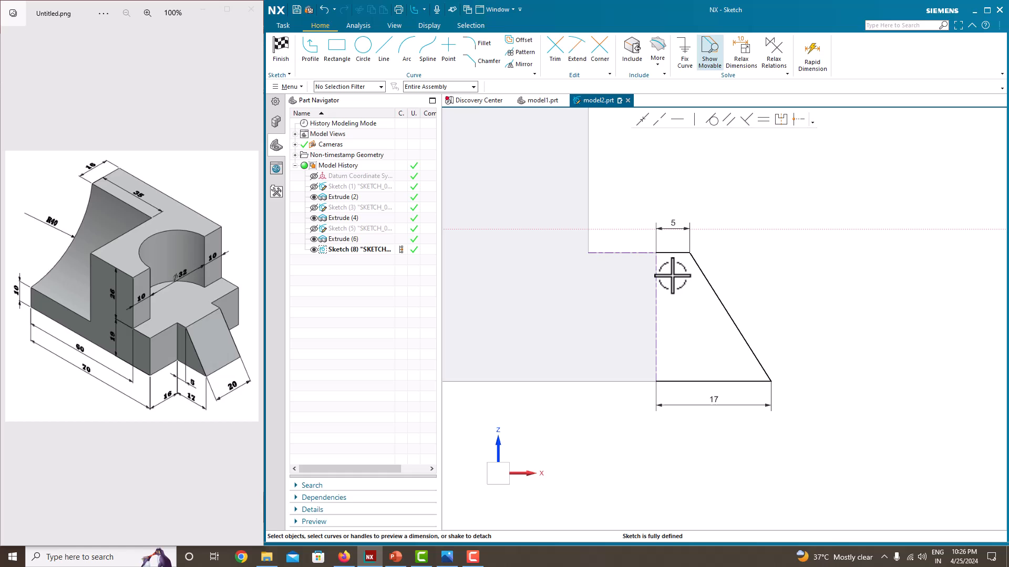
Close the wedge outline with a vertical line along the low step's end face and finish the sketch
left_click(310, 49)
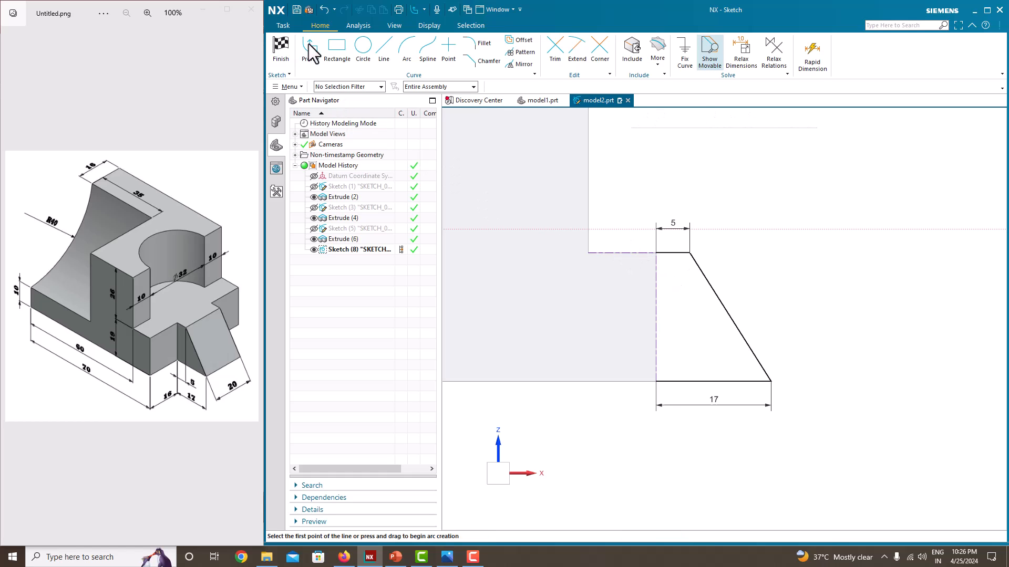
left_click(655, 253)
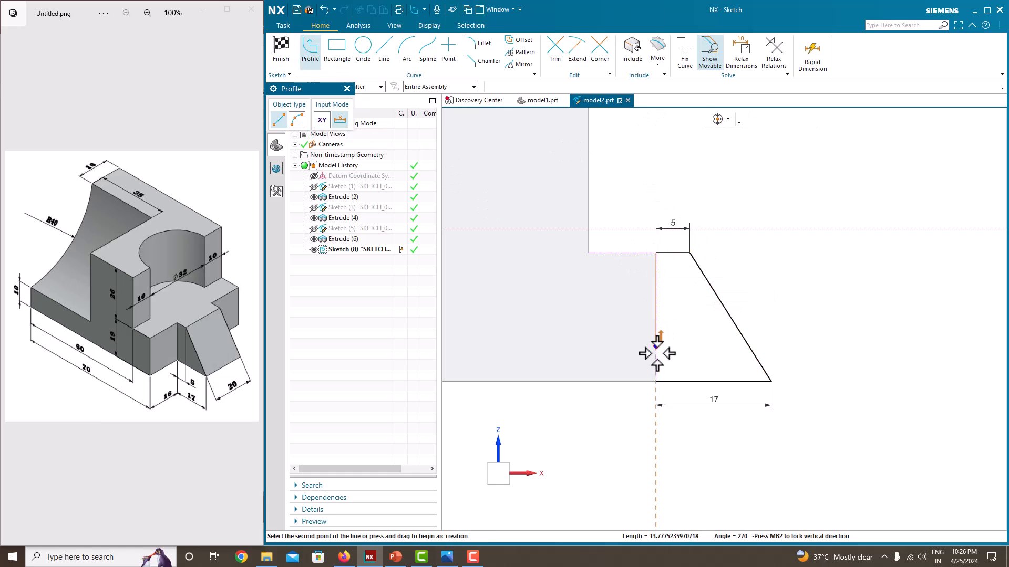
left_click(656, 381)
key("Escape")
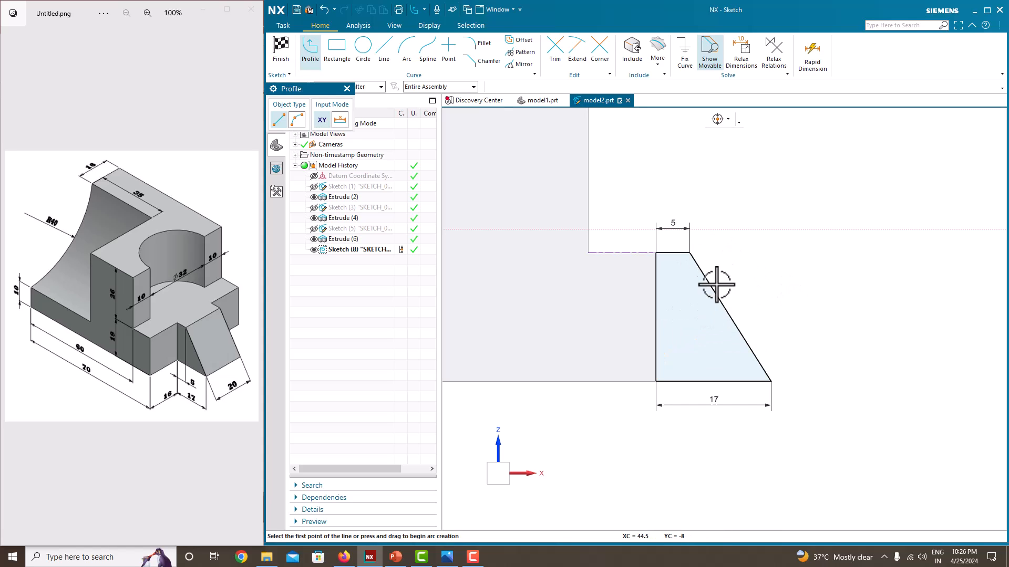
key("Escape")
right_click(769, 178)
left_click(770, 179)
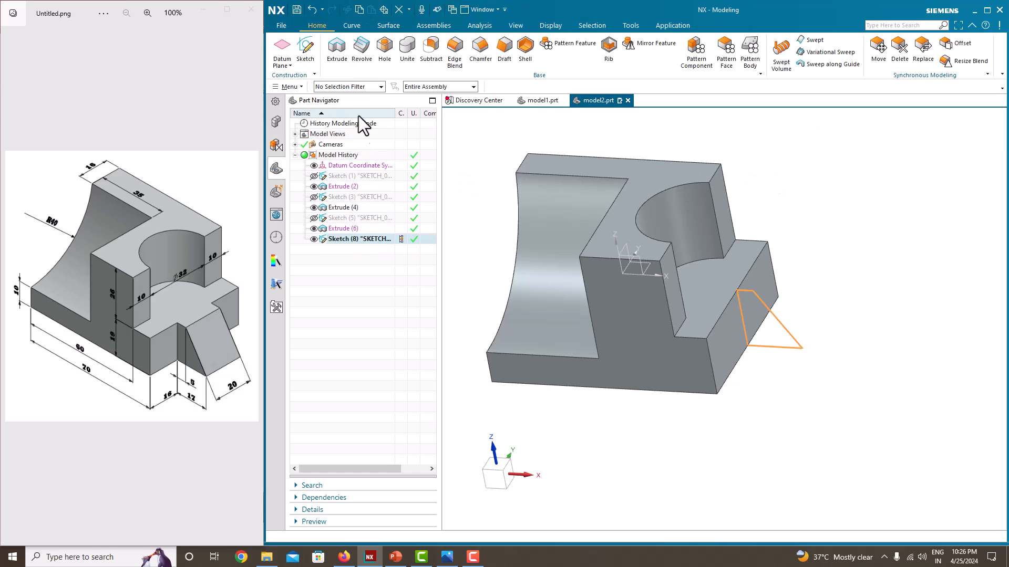
Extrude the wedge profile symmetrically to a total width of 20 mm, united with the block
left_click(338, 57)
left_click(368, 222)
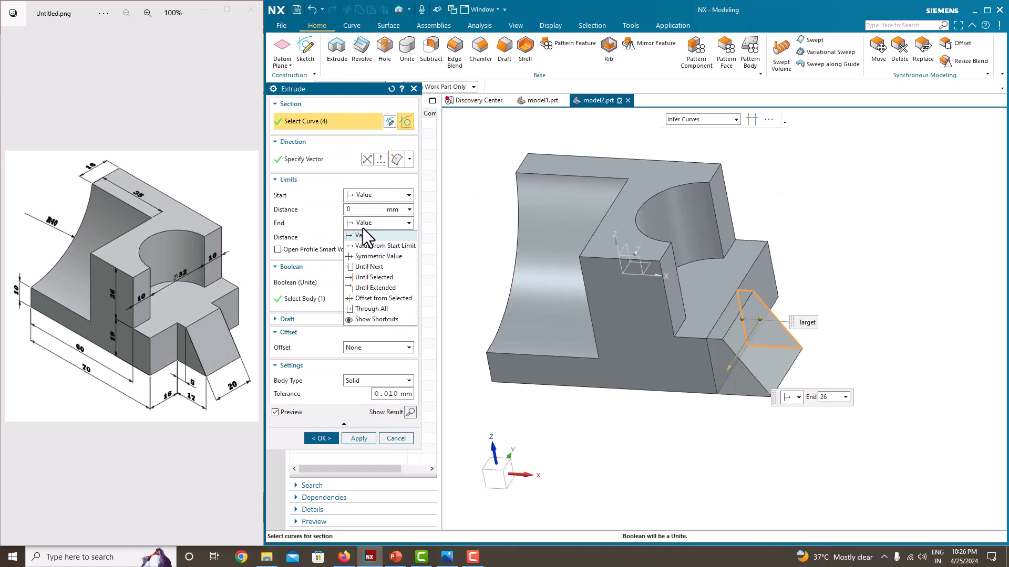
left_click(370, 259)
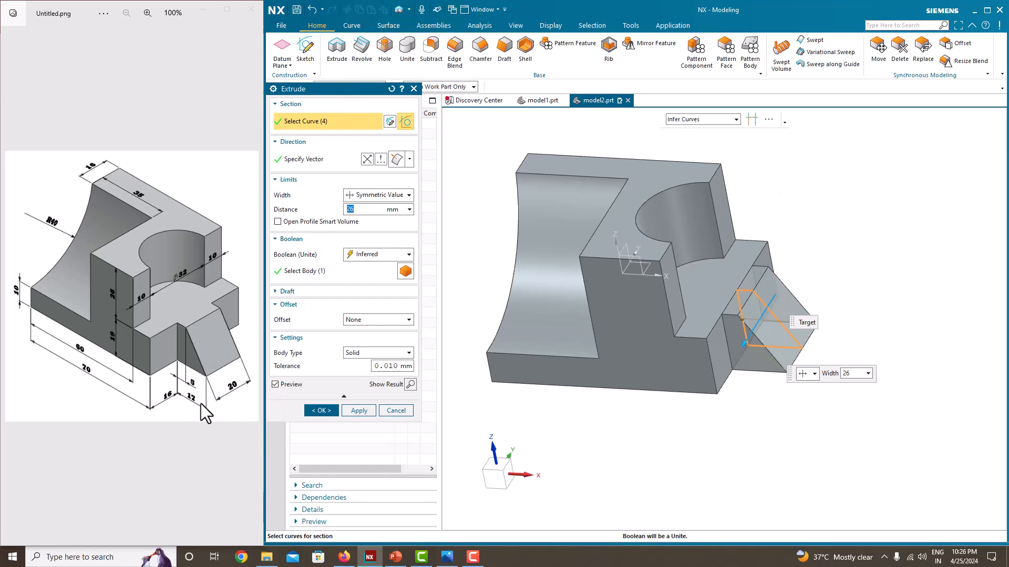
type("20")
key("Return")
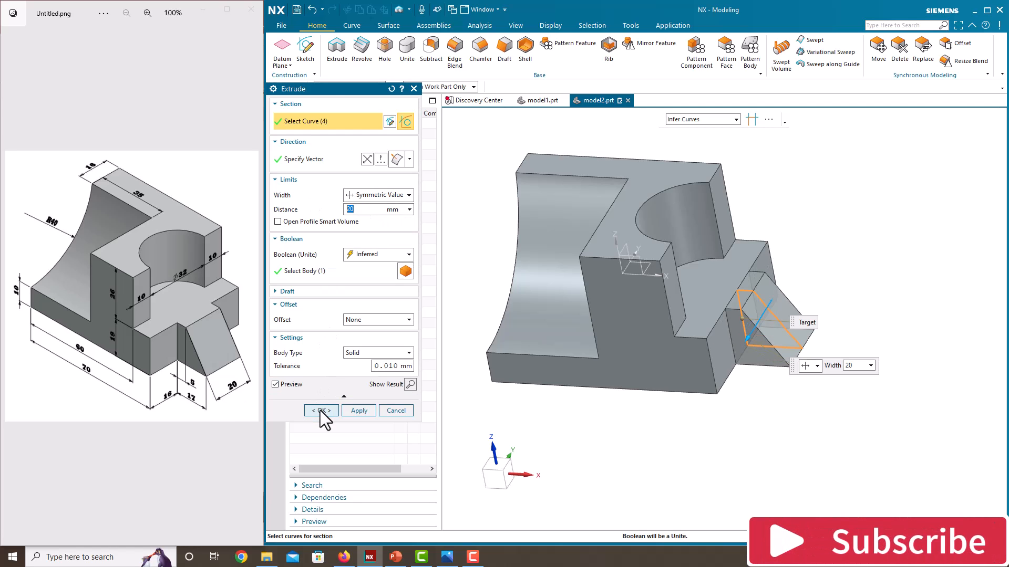
left_click(319, 410)
Hide the wedge sketch and orient the finished part to the isometric view
middle_click_drag(788, 380, 822, 383)
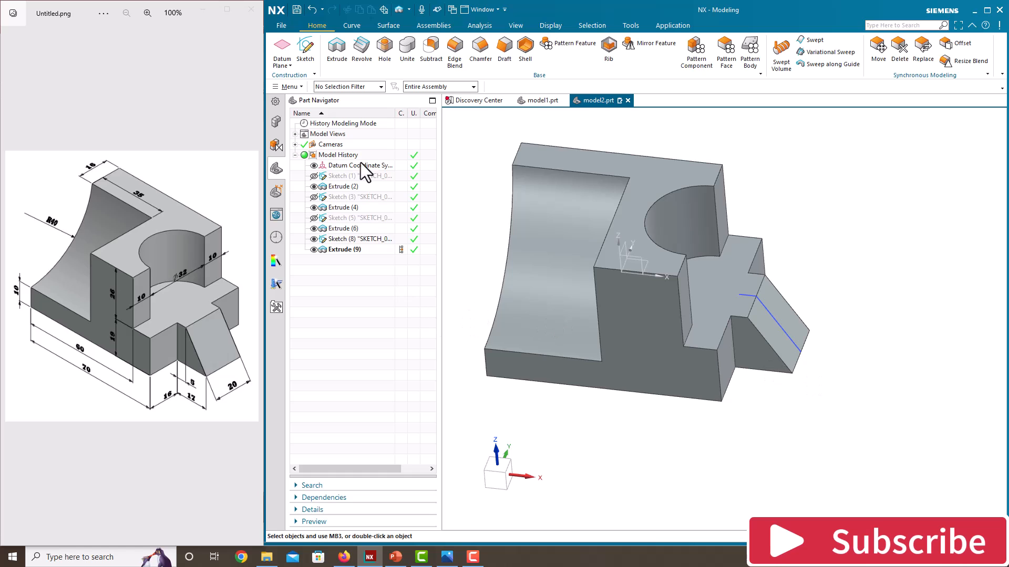
left_click(314, 239)
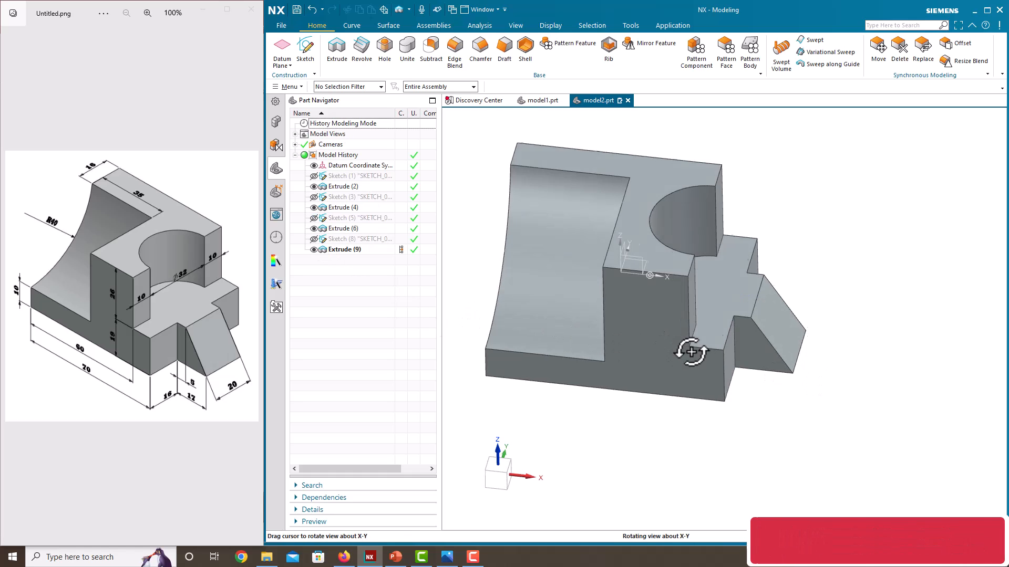
mouse_move(762, 238)
middle_mouse_down()
mouse_move(727, 310)
mouse_move(712, 285)
mouse_move(748, 279)
mouse_move(735, 288)
middle_mouse_up()
right_click(840, 205)
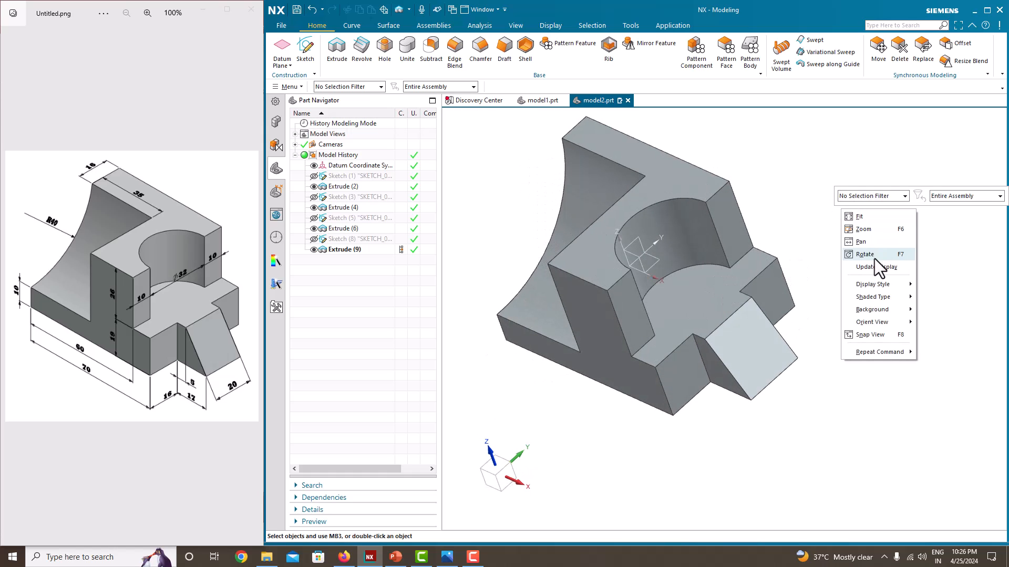
mouse_move(864, 322)
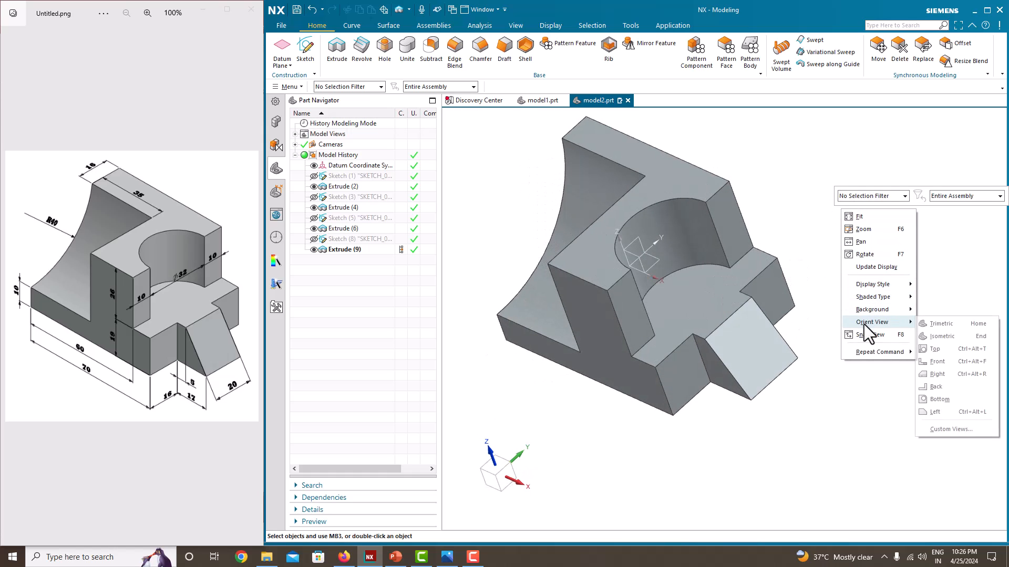
left_click(950, 329)
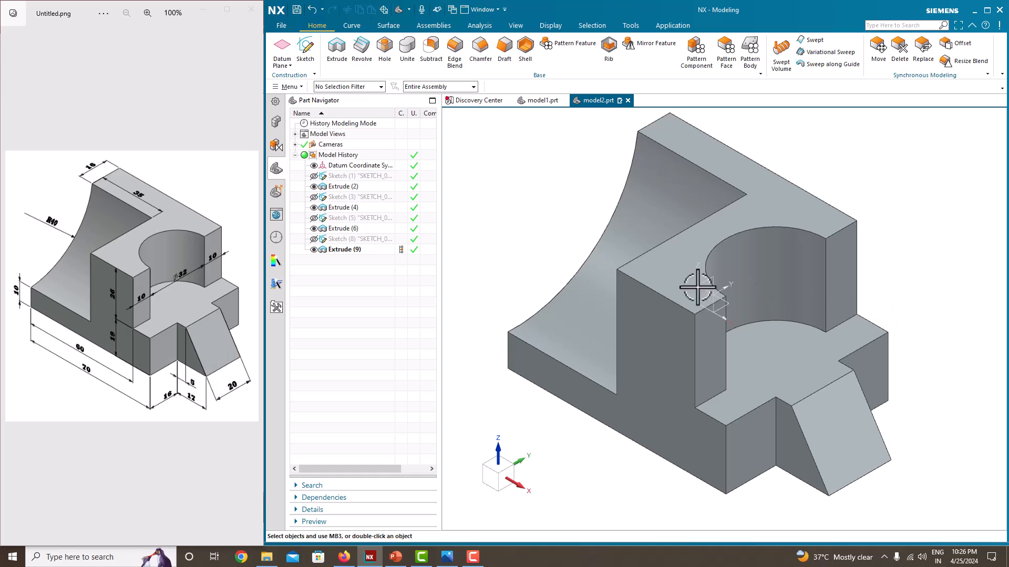